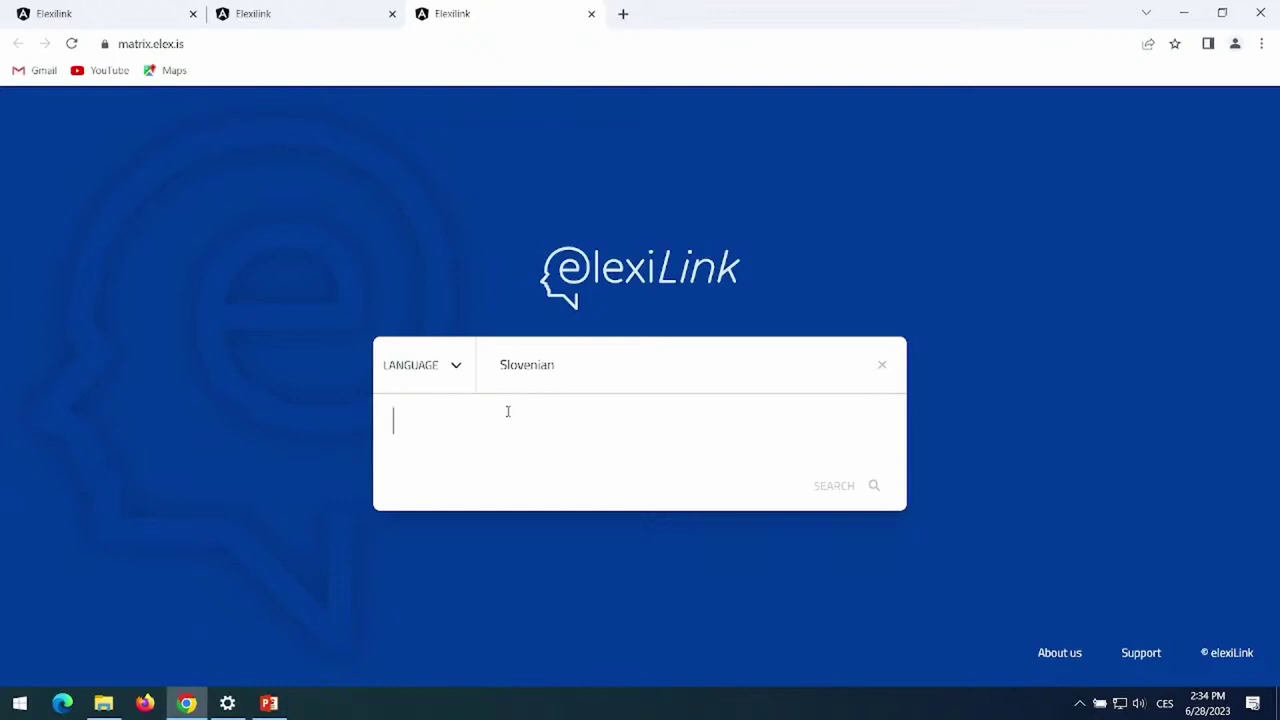
Search elexiLink for the Slovenian word 'mačka', correcting the mistyped letter first
type("maůka")
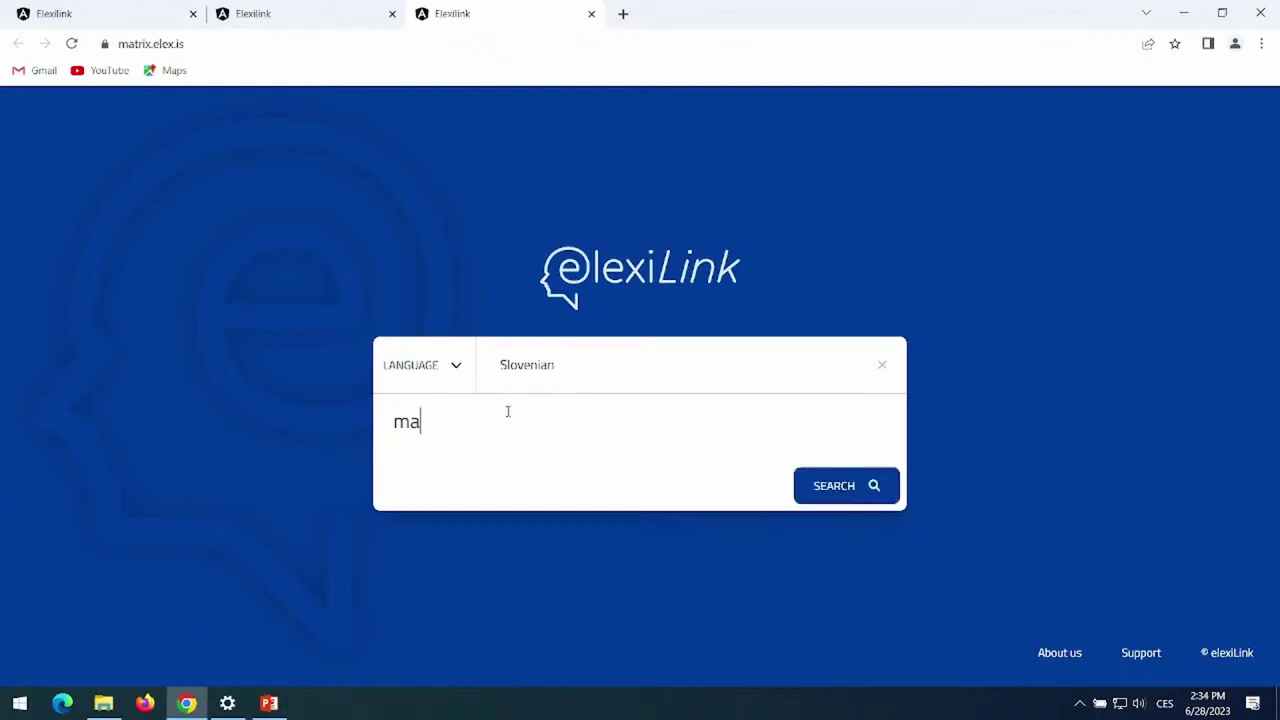
key("BackSpace")
key("BackSpace")
key("BackSpace")
type("čka")
key("Return")
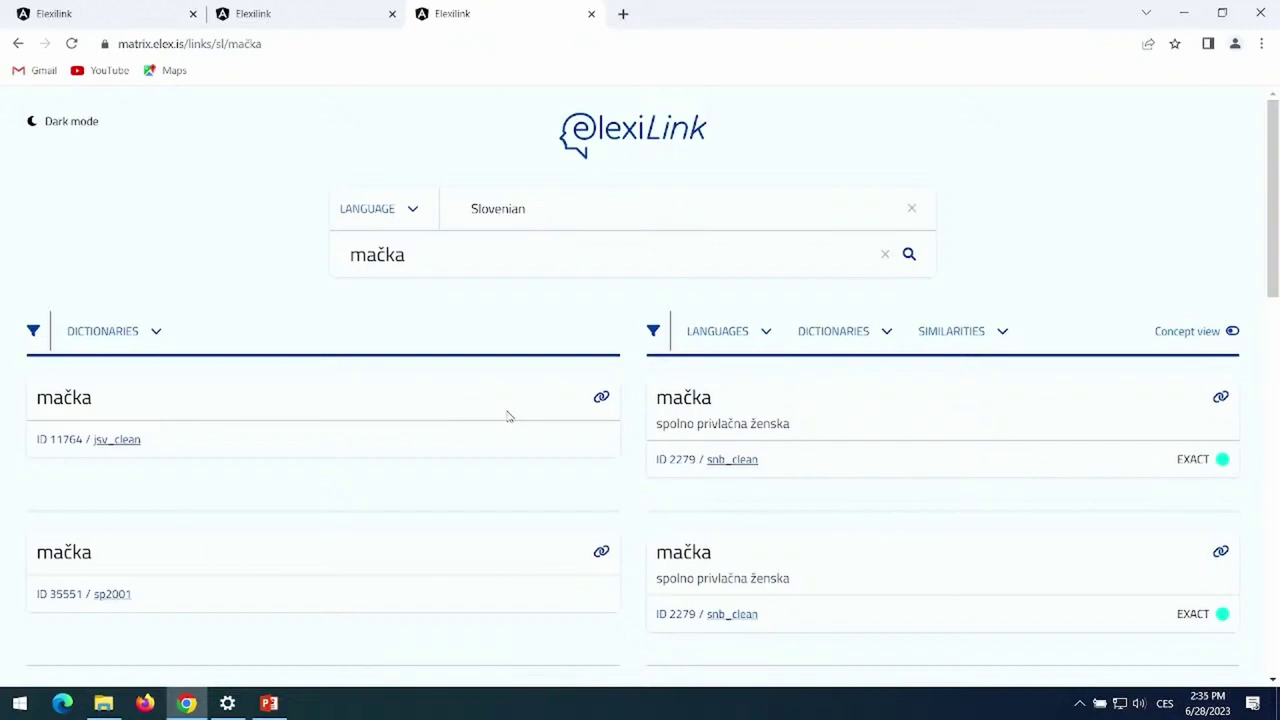
Browse the jsv_clean and sp2001 mačka results and bring up the first card's link menu
scroll(365, 455, "down", 3)
scroll(350, 447, "up", 5)
scroll(314, 449, "down", 3)
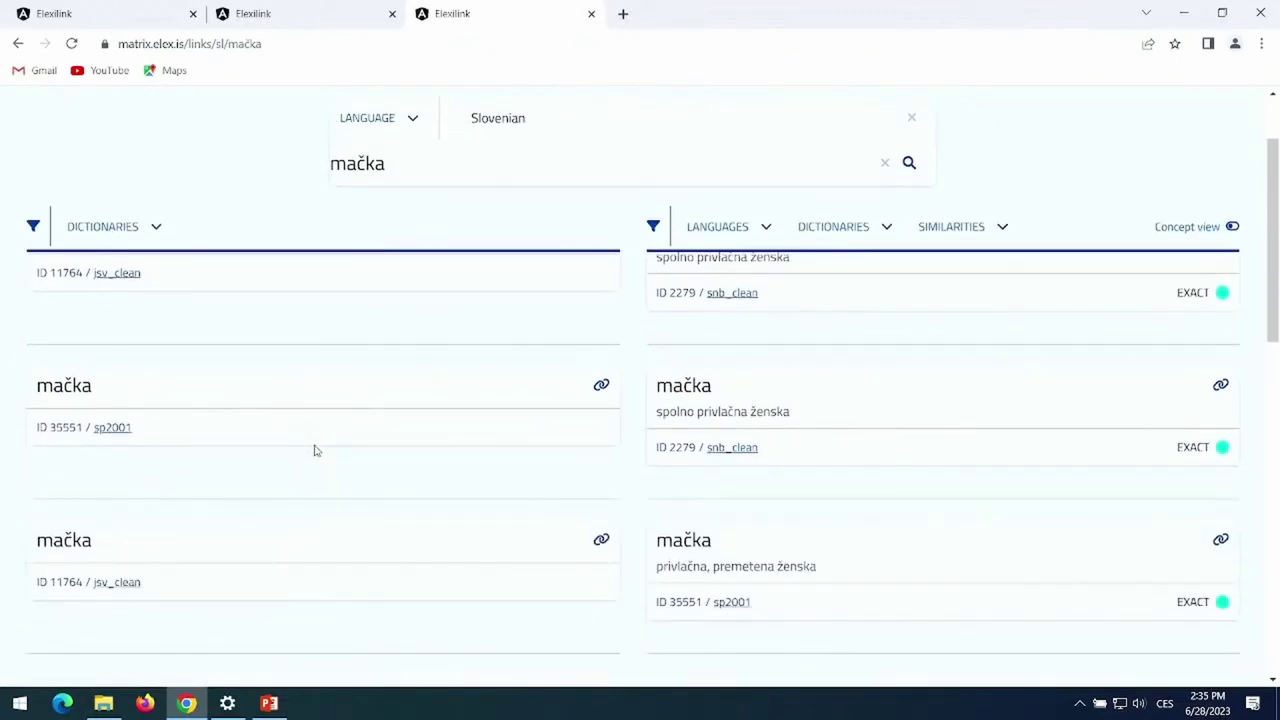
scroll(317, 449, "up", 3)
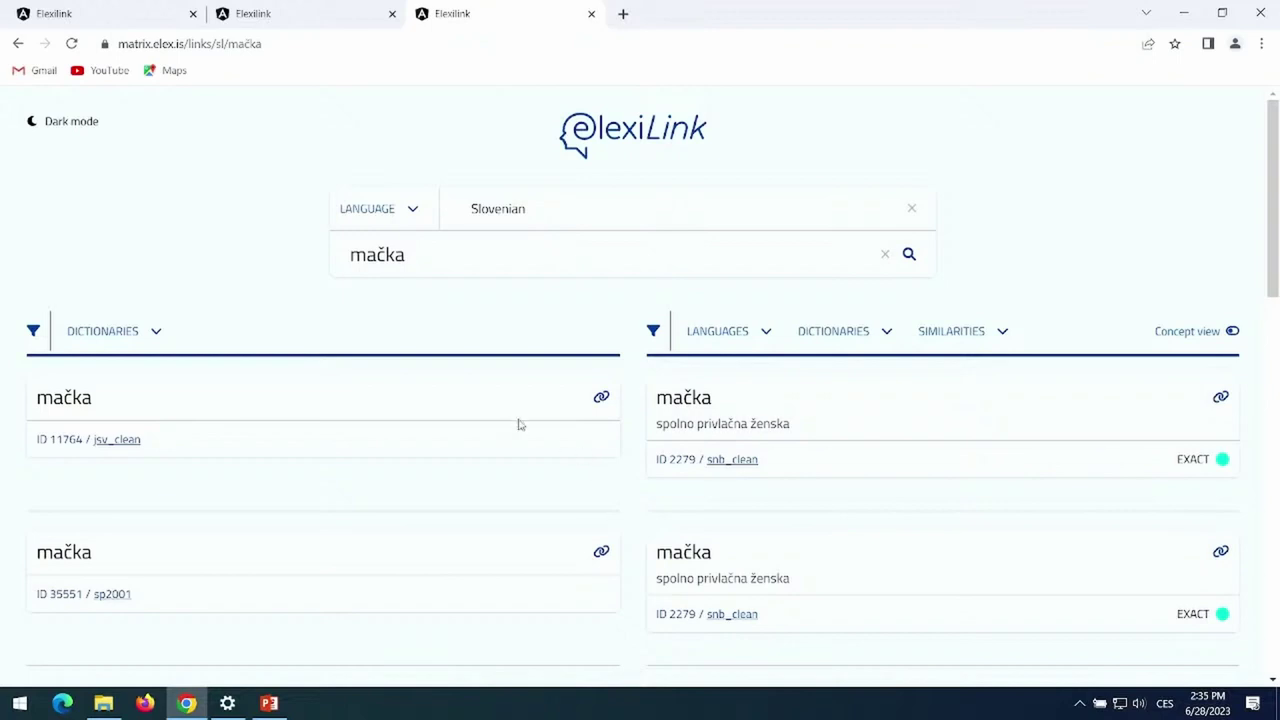
right_click(600, 406)
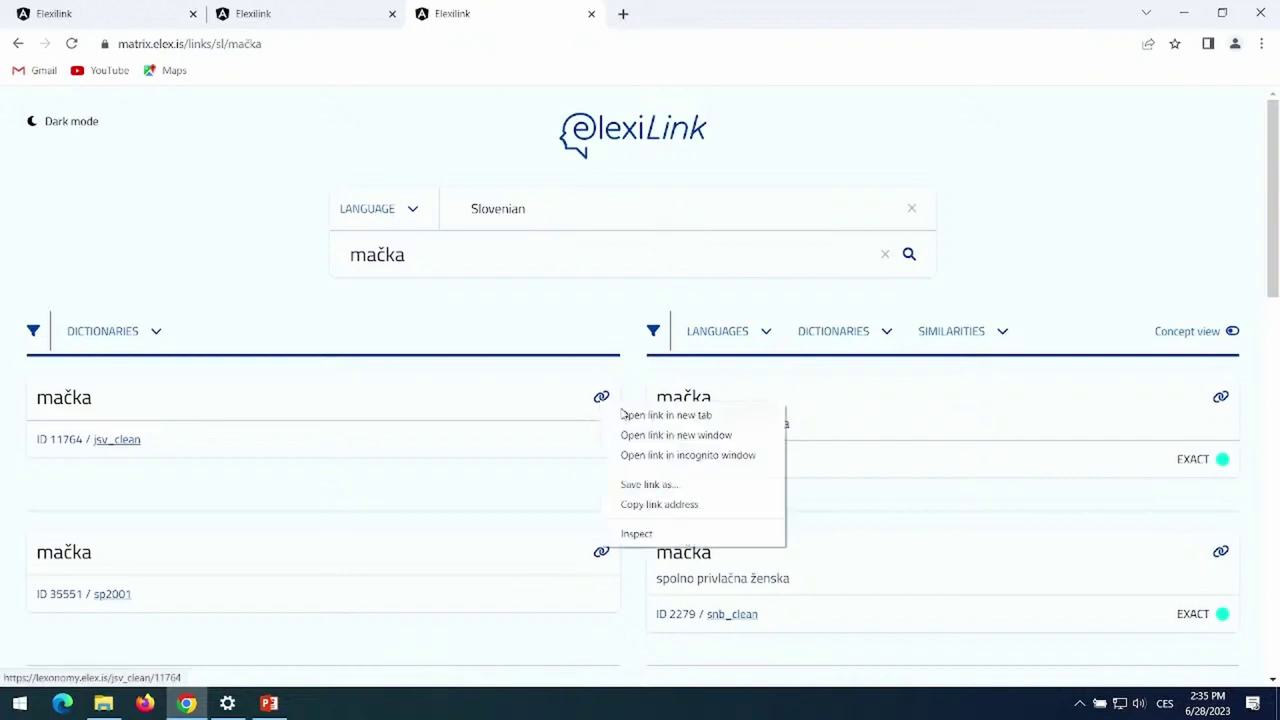
Open the jsv_clean mačka entry in a new Lexonomy tab and read it, then return to results
left_click(625, 414)
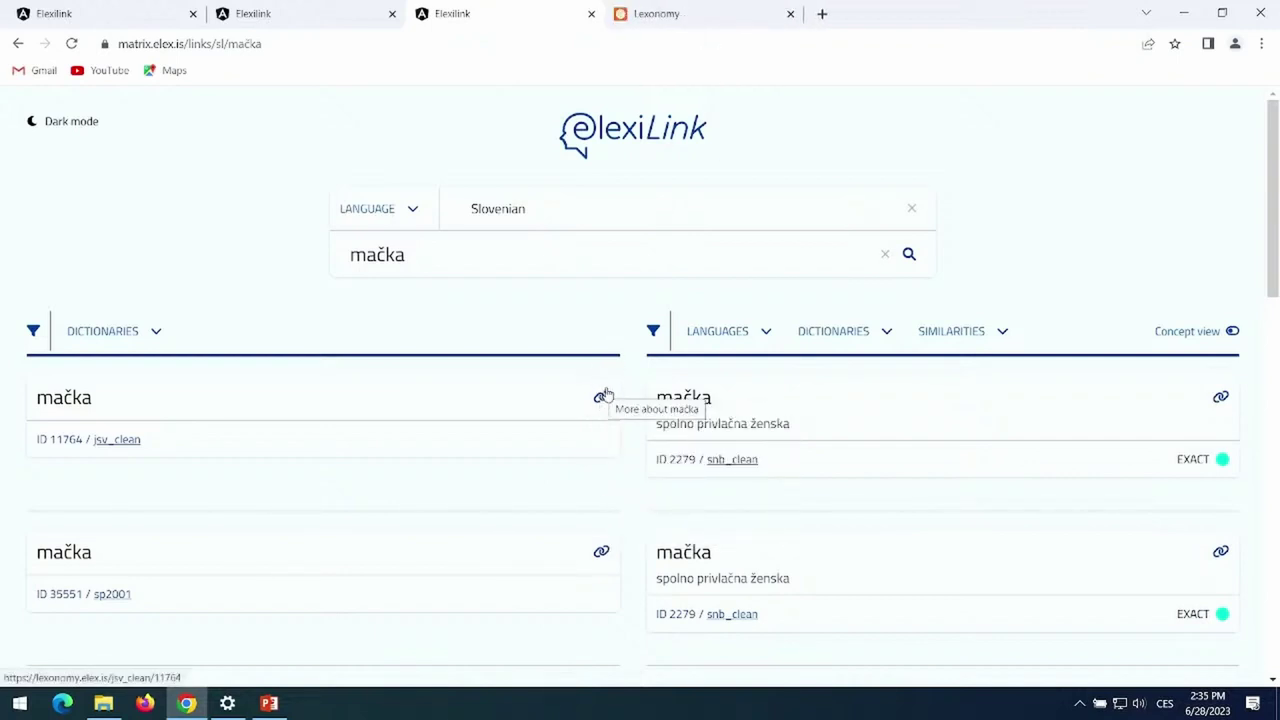
left_click(712, 15)
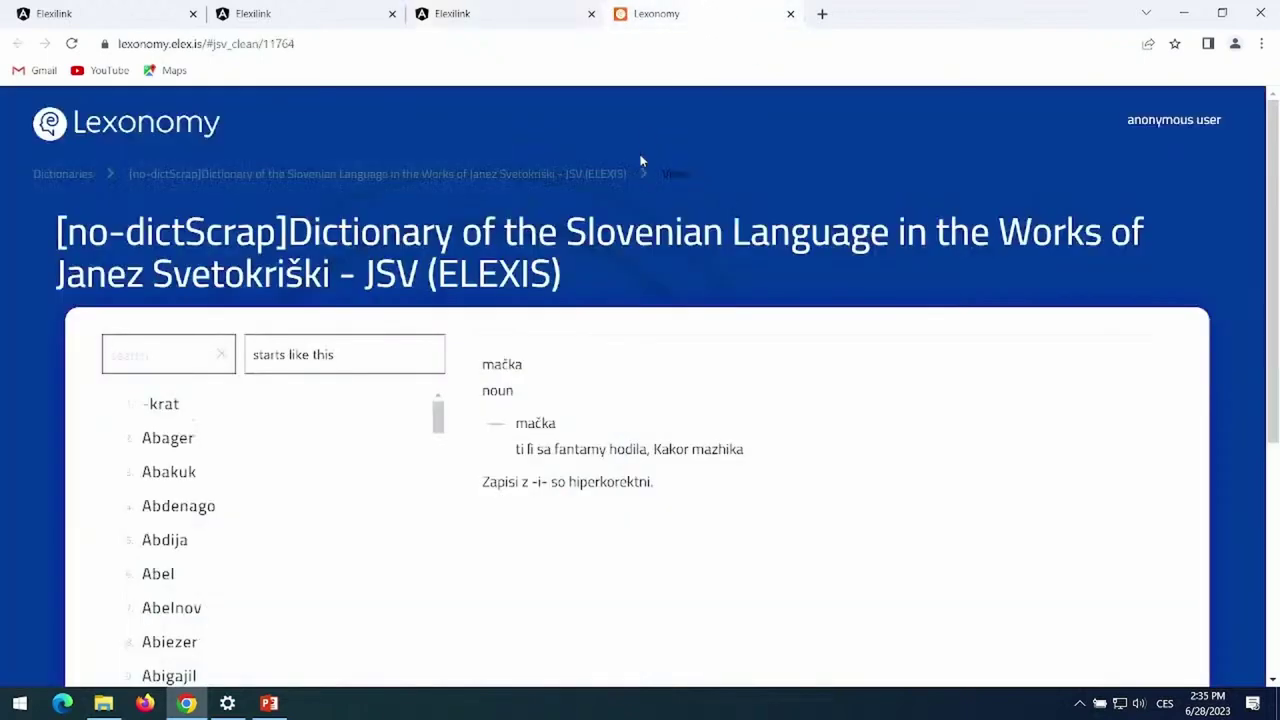
scroll(708, 447, "down", 1)
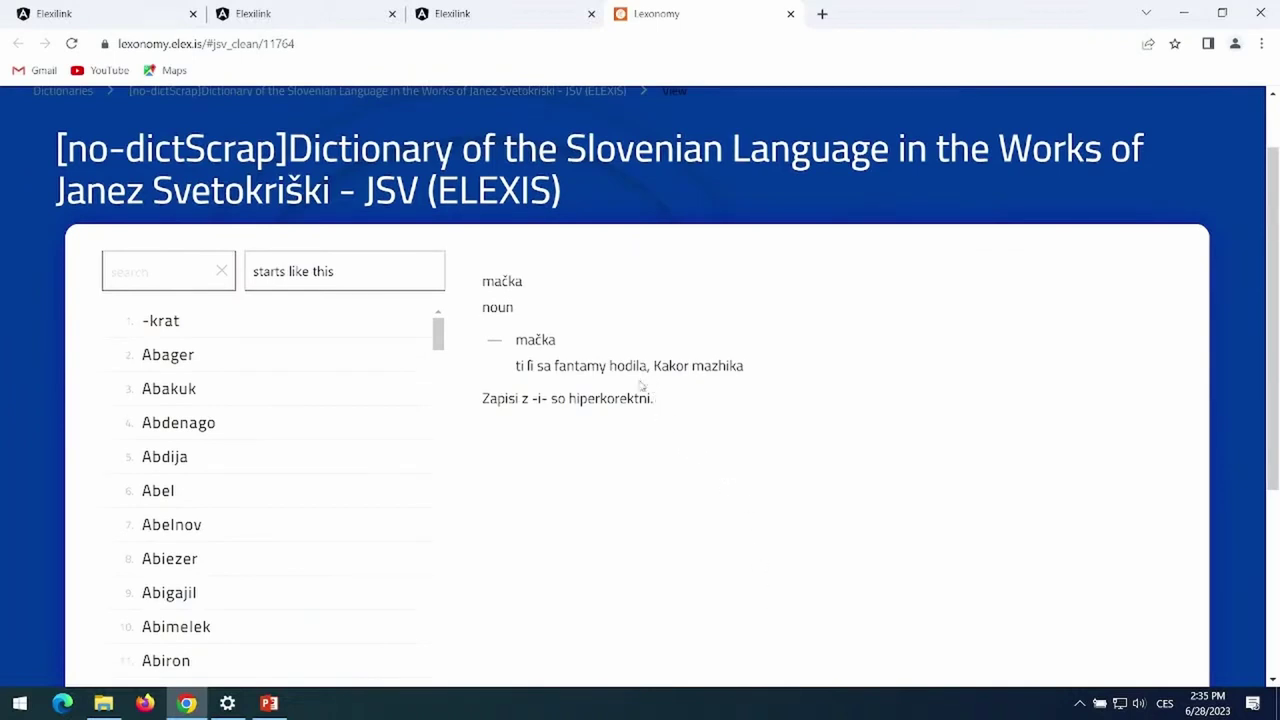
left_click(476, 13)
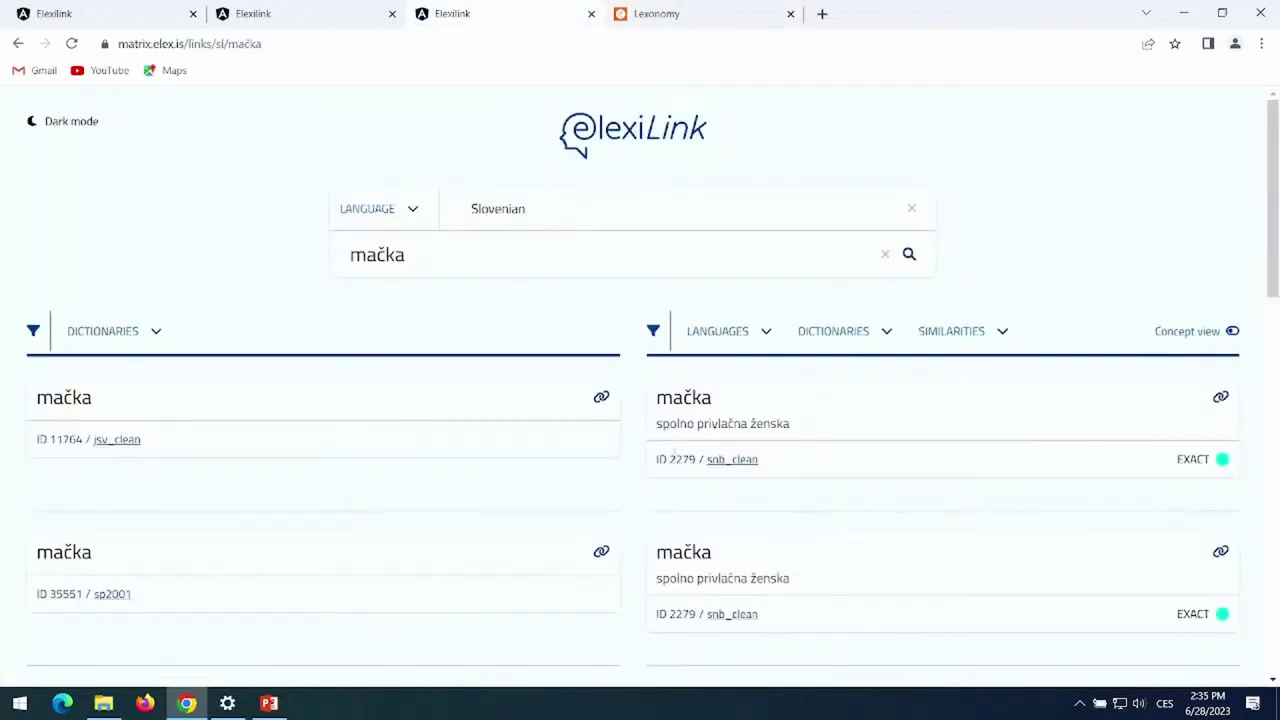
Turn on Concept view for the mačka results and reload the page
scroll(506, 400, "down", 1)
scroll(525, 466, "down", 6)
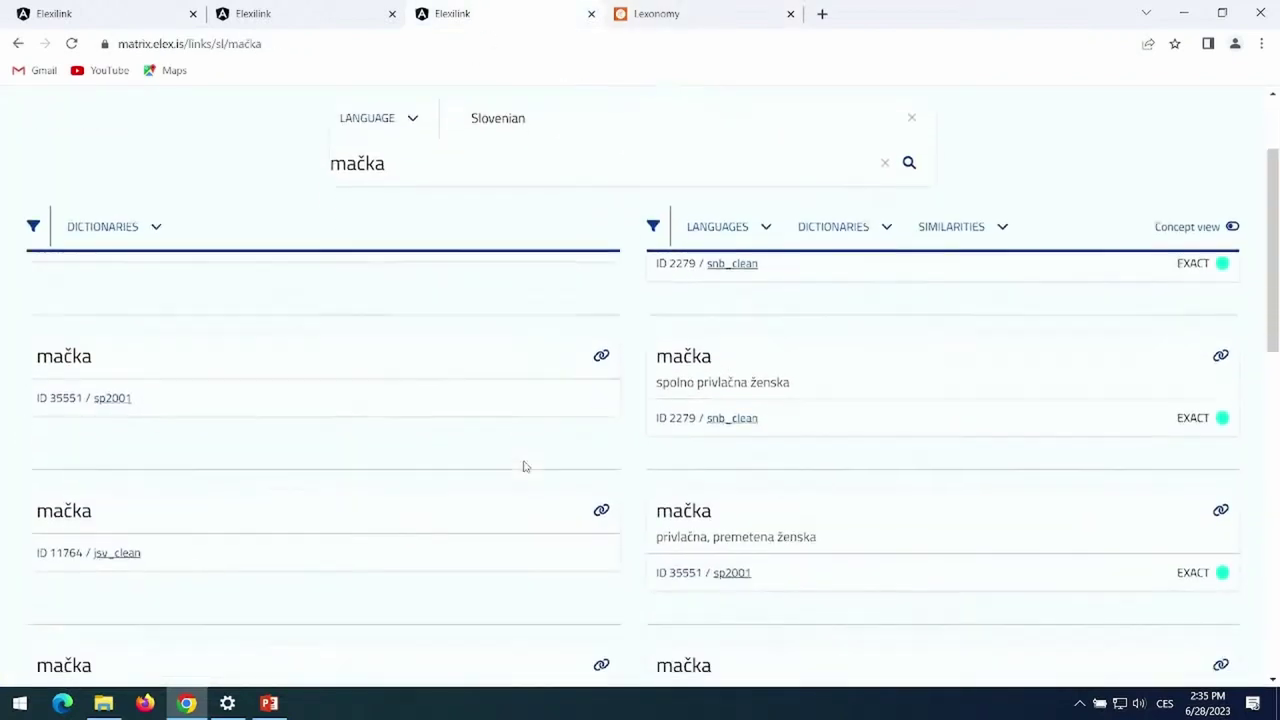
scroll(690, 515, "up", 8)
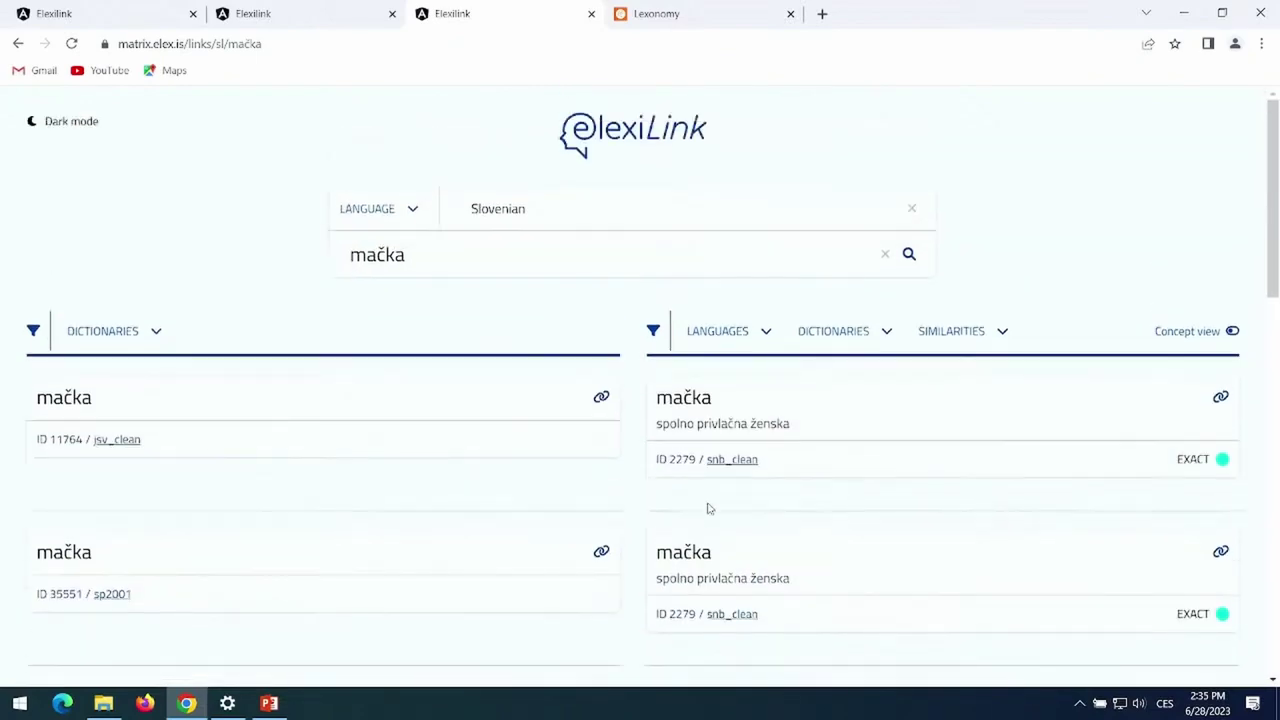
left_click(1232, 333)
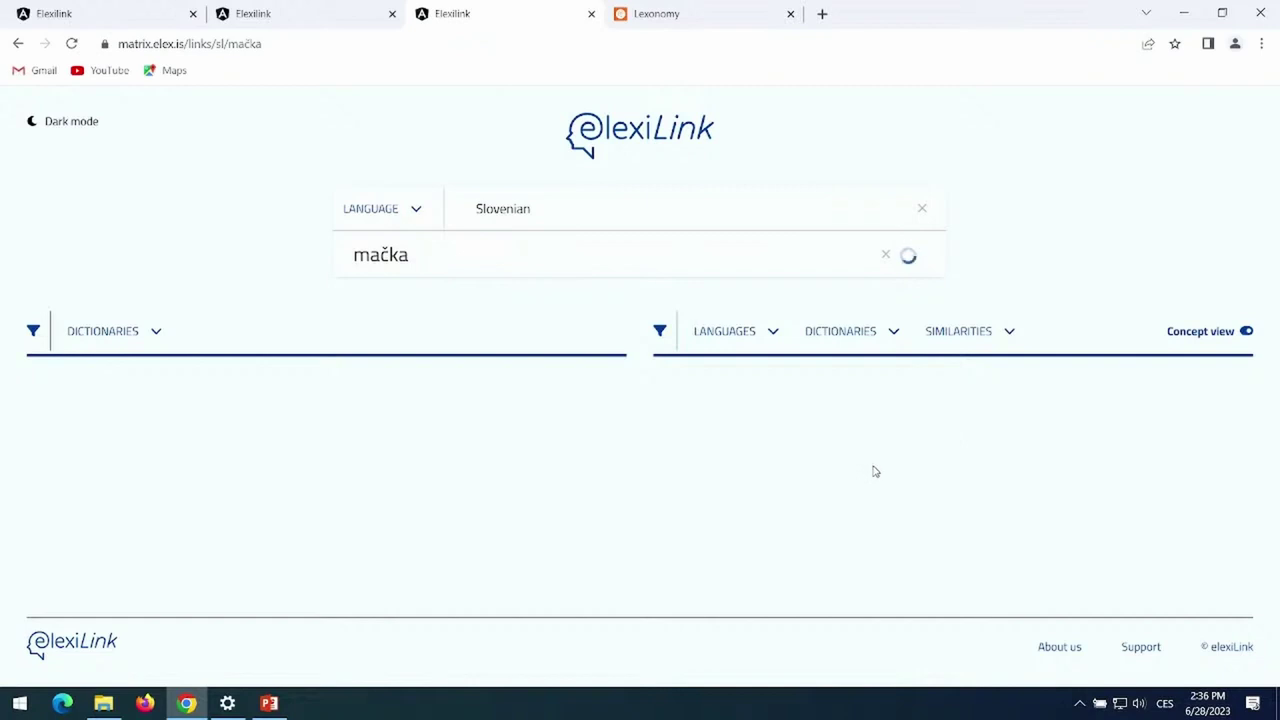
left_click(72, 44)
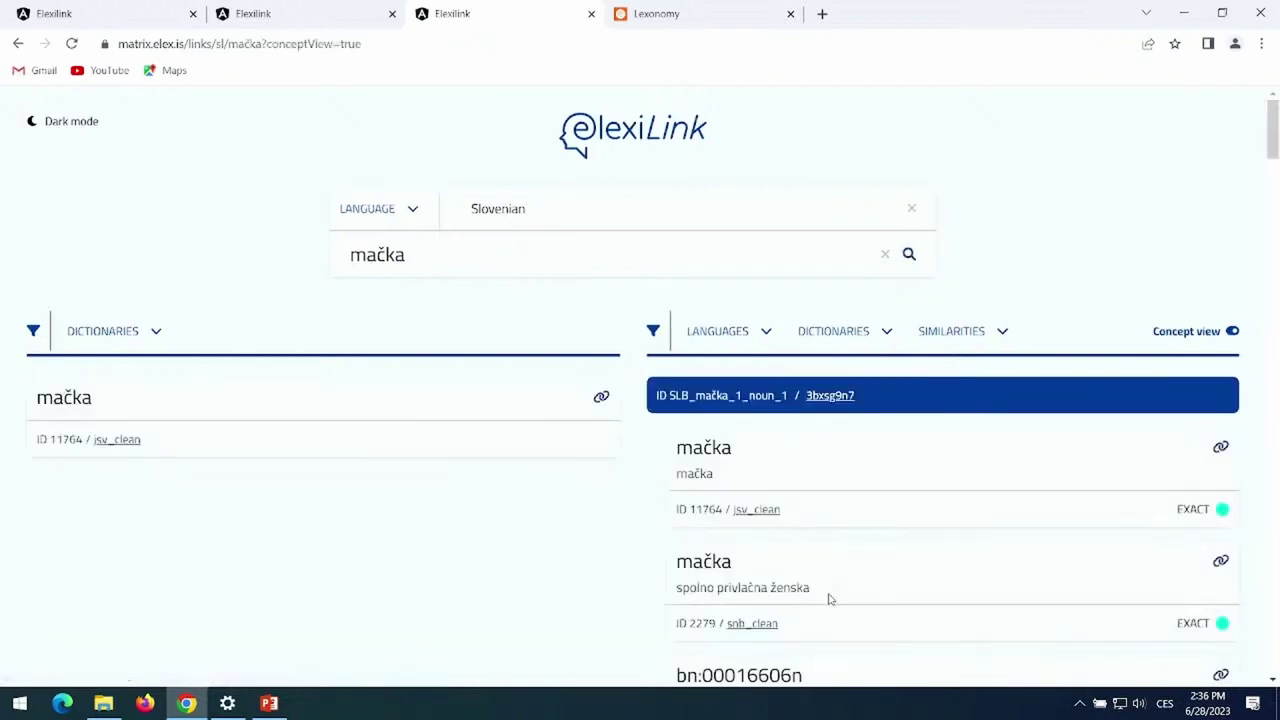
Open the BABELNET concept for mačka in a new tab from the concept-view results
scroll(719, 529, "down", 2)
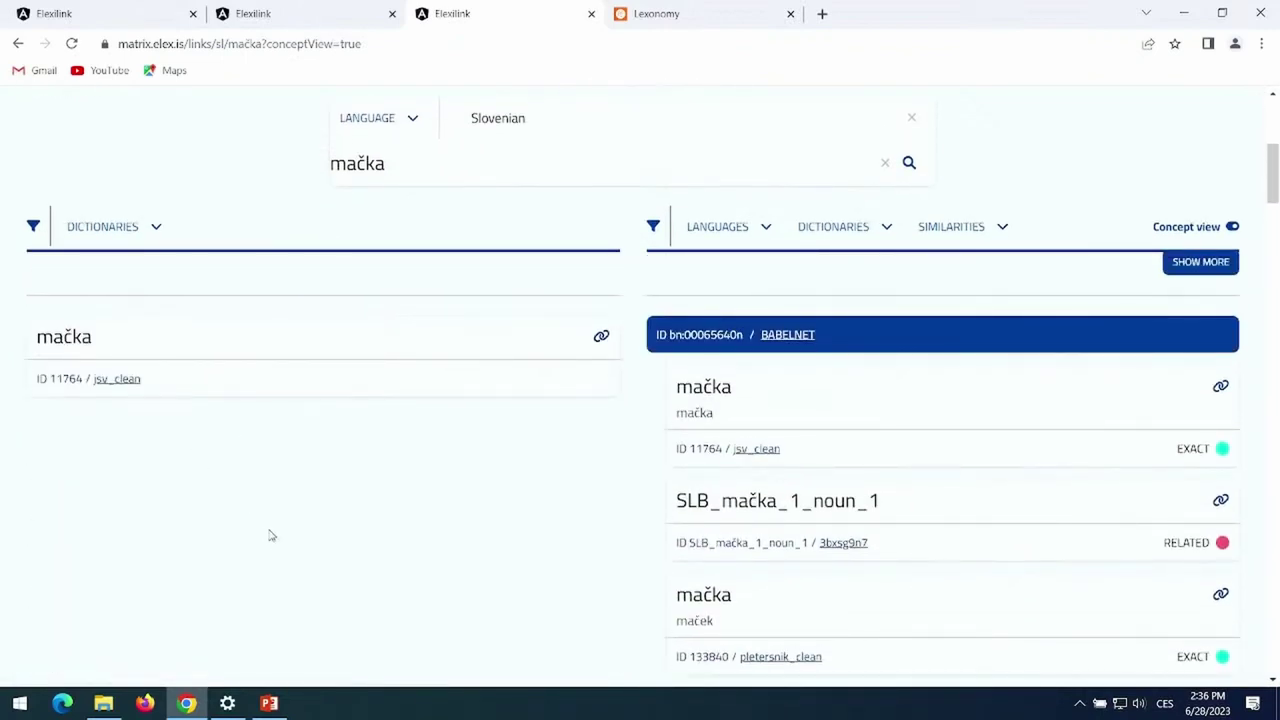
scroll(266, 529, "down", 2)
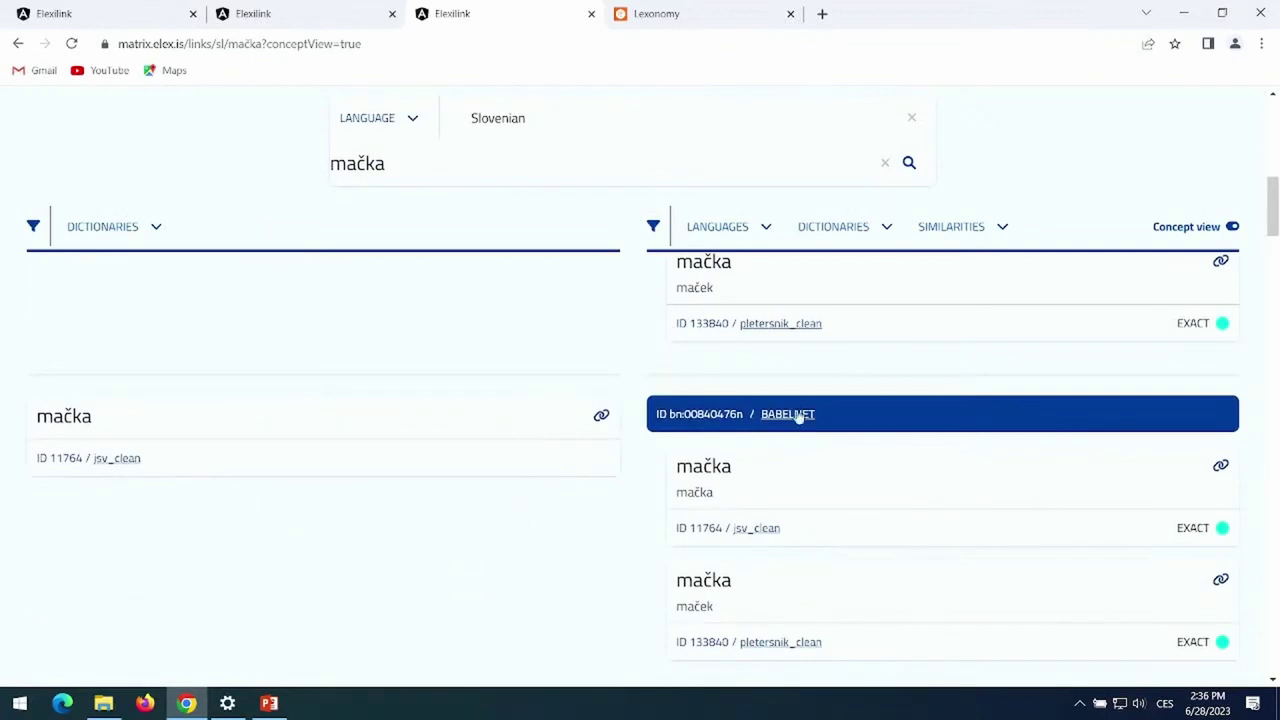
scroll(880, 455, "down", 6)
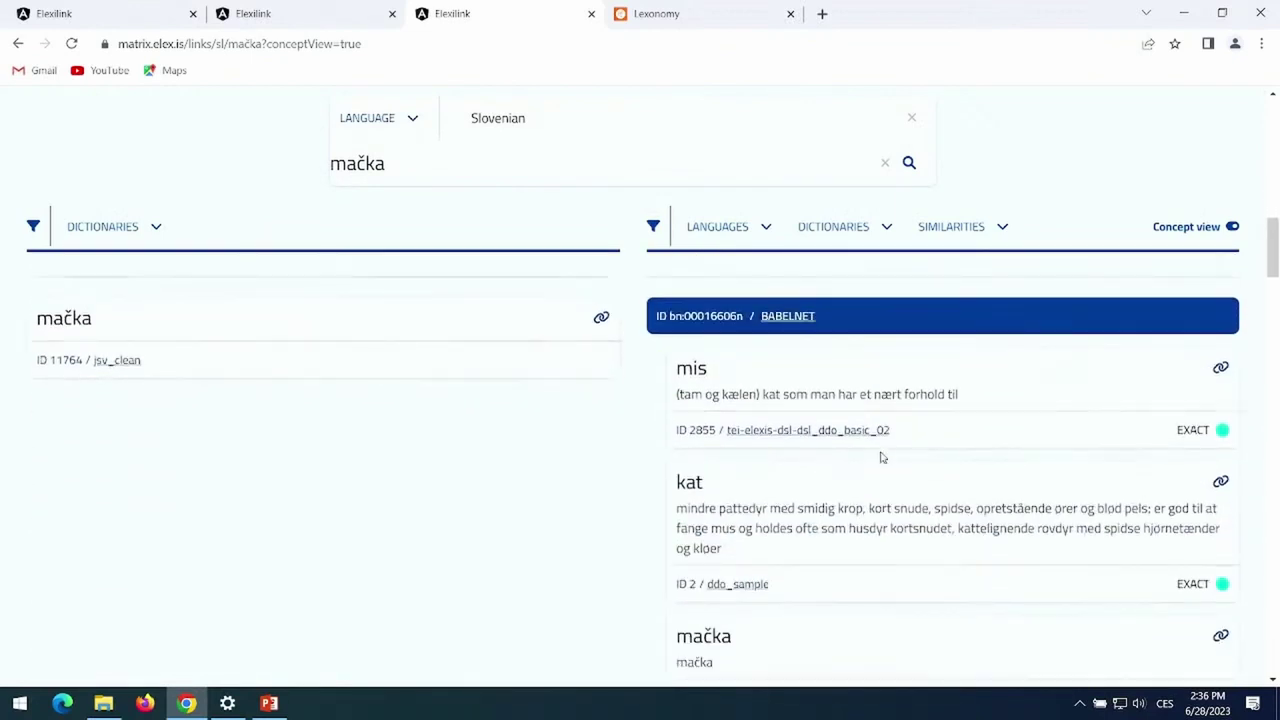
scroll(880, 457, "up", 4)
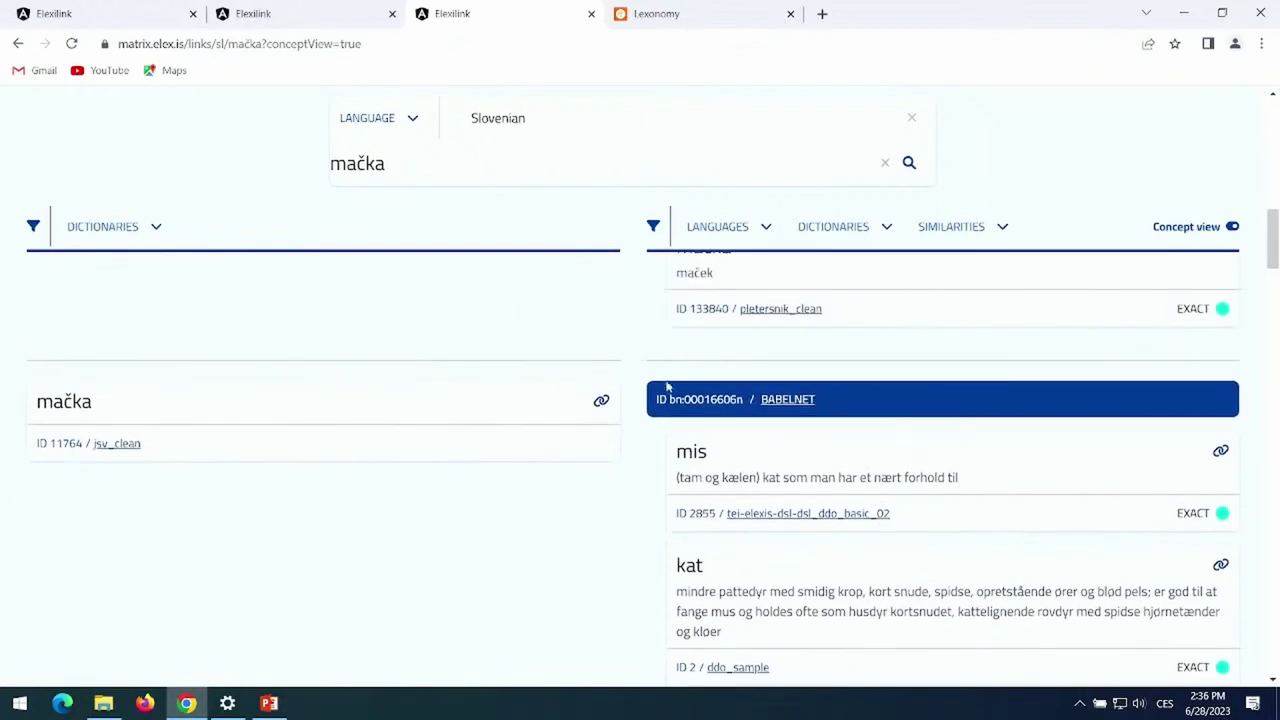
right_click(778, 412)
left_click(800, 410)
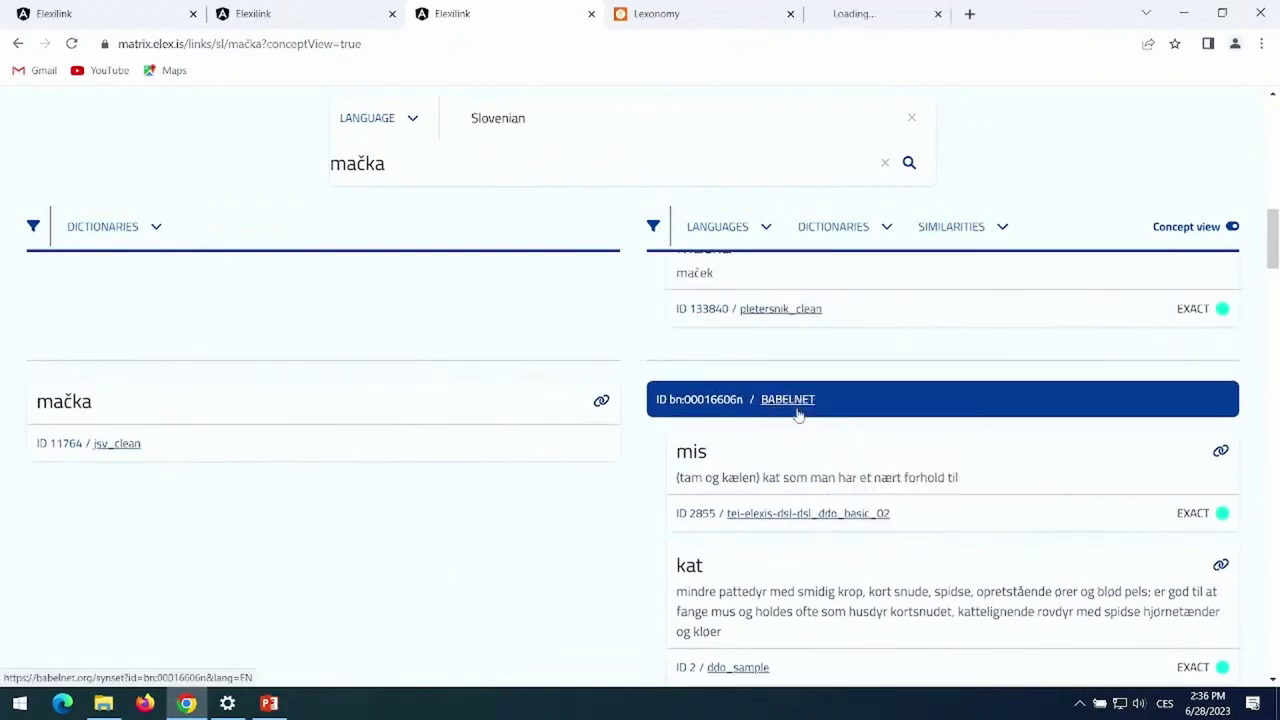
View the BabelNet cat synset, enlarge its picture, then close that tab
left_click(886, 26)
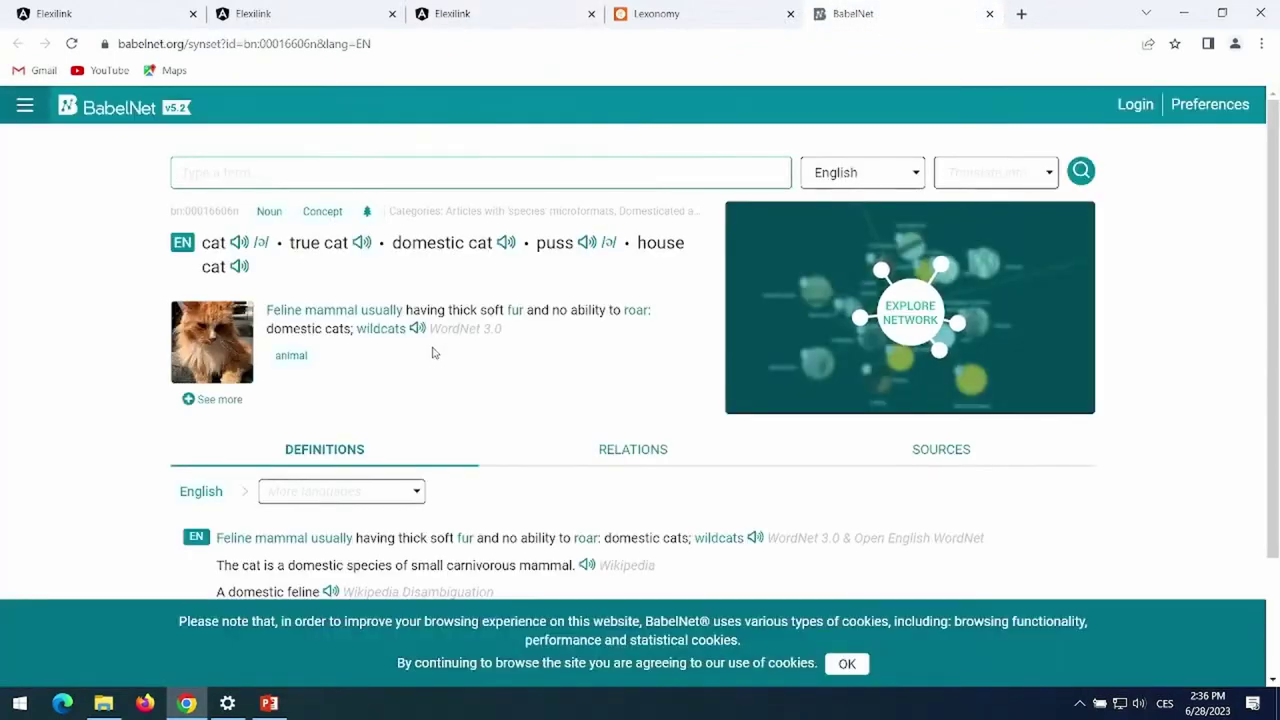
left_click(211, 346)
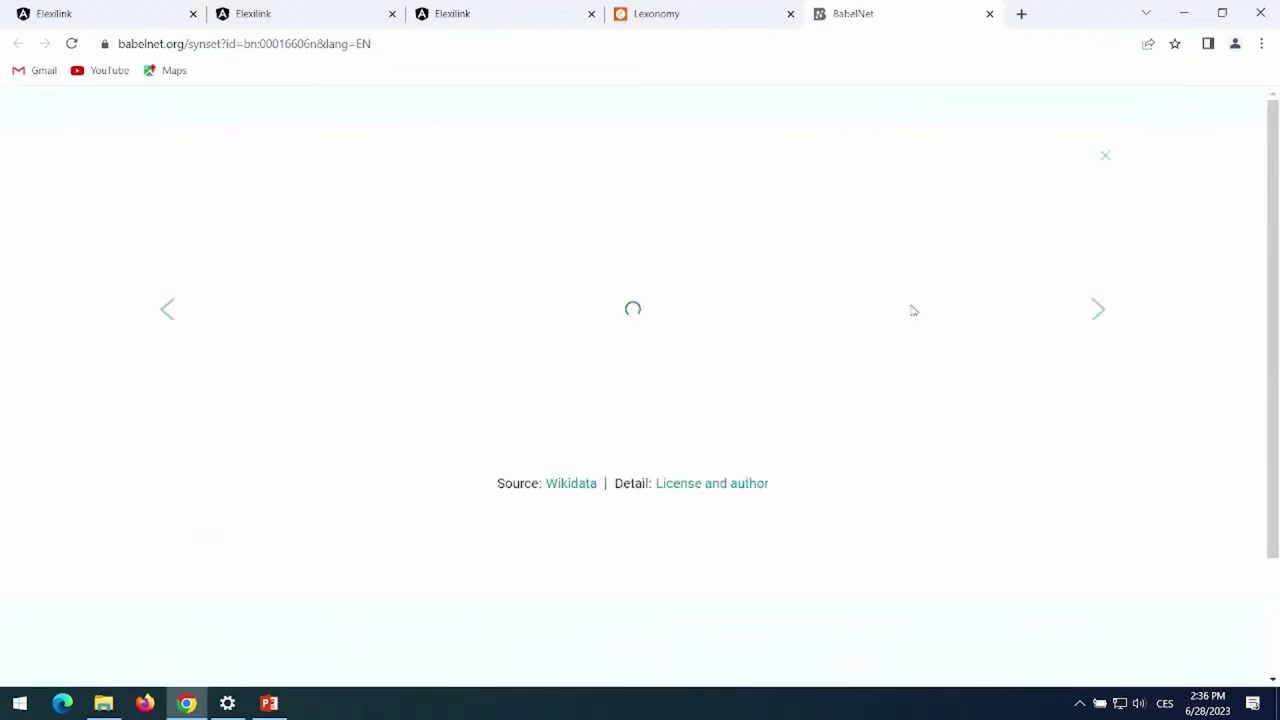
left_click(989, 14)
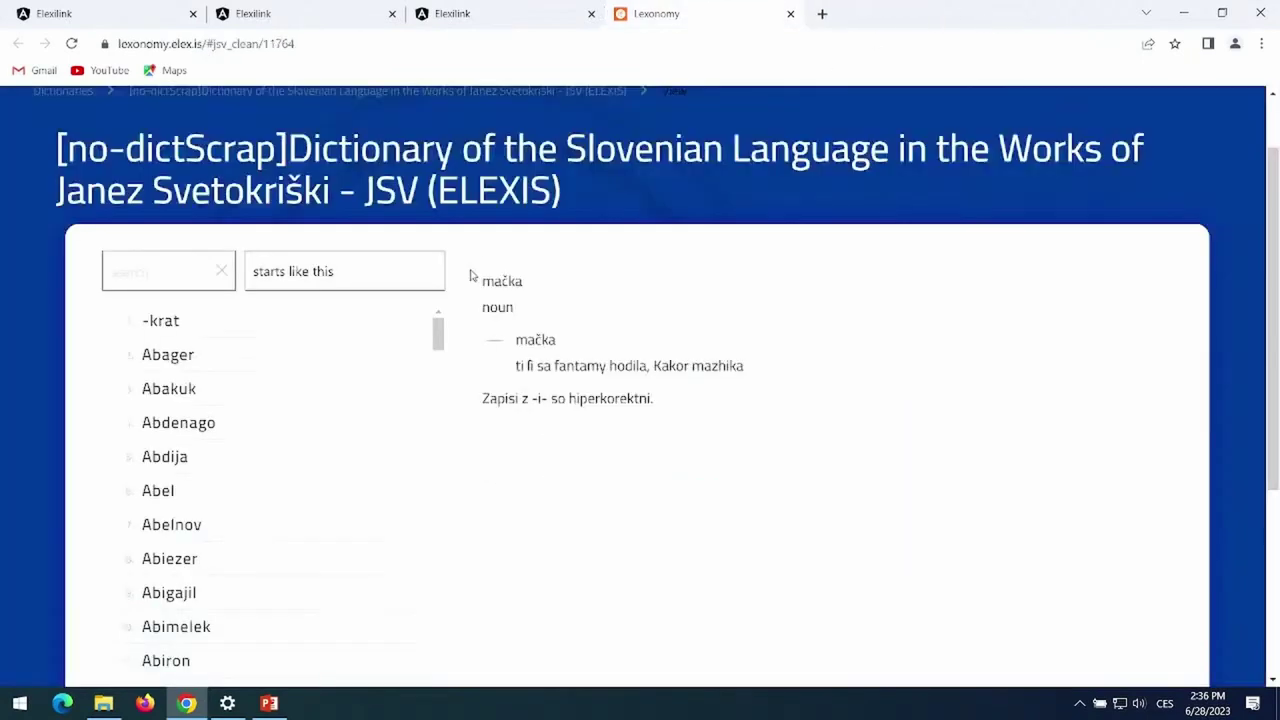
Browse BabelNet concept bn:00016606n's exact matches: mis, kat, mačka and SLB_mačka_1_noun_1
left_click(481, 12)
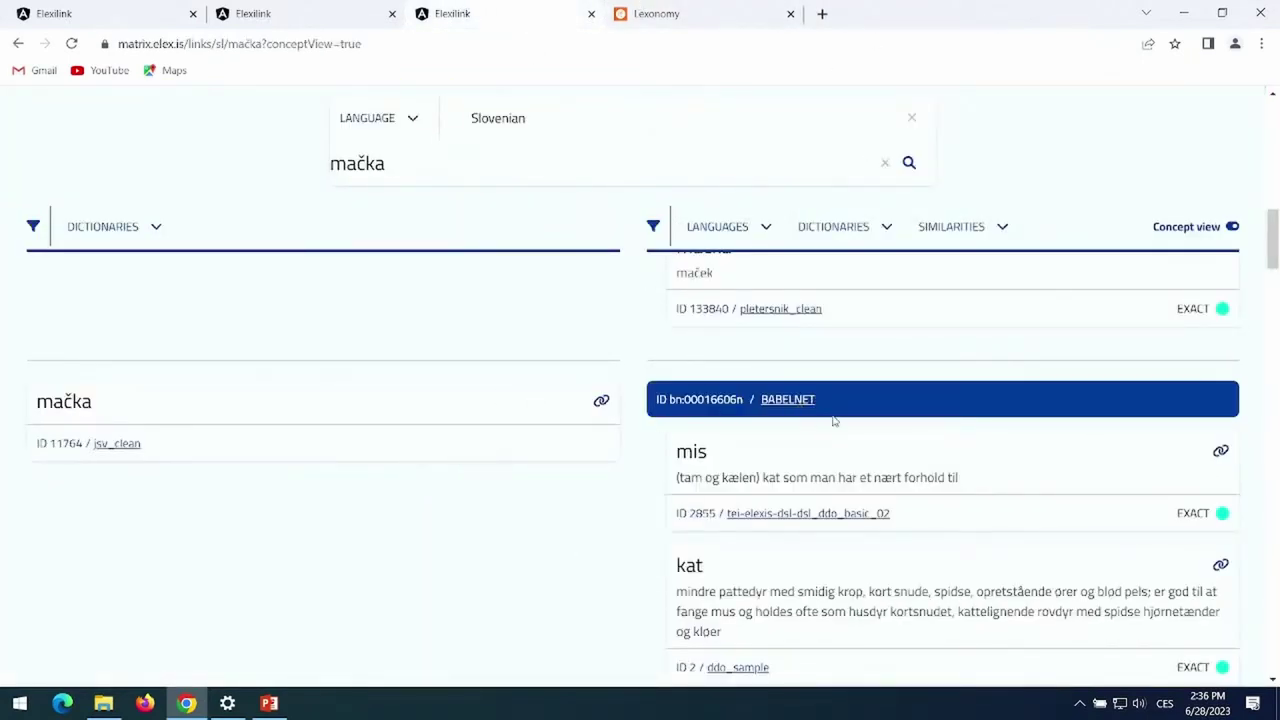
scroll(645, 450, "down", 1)
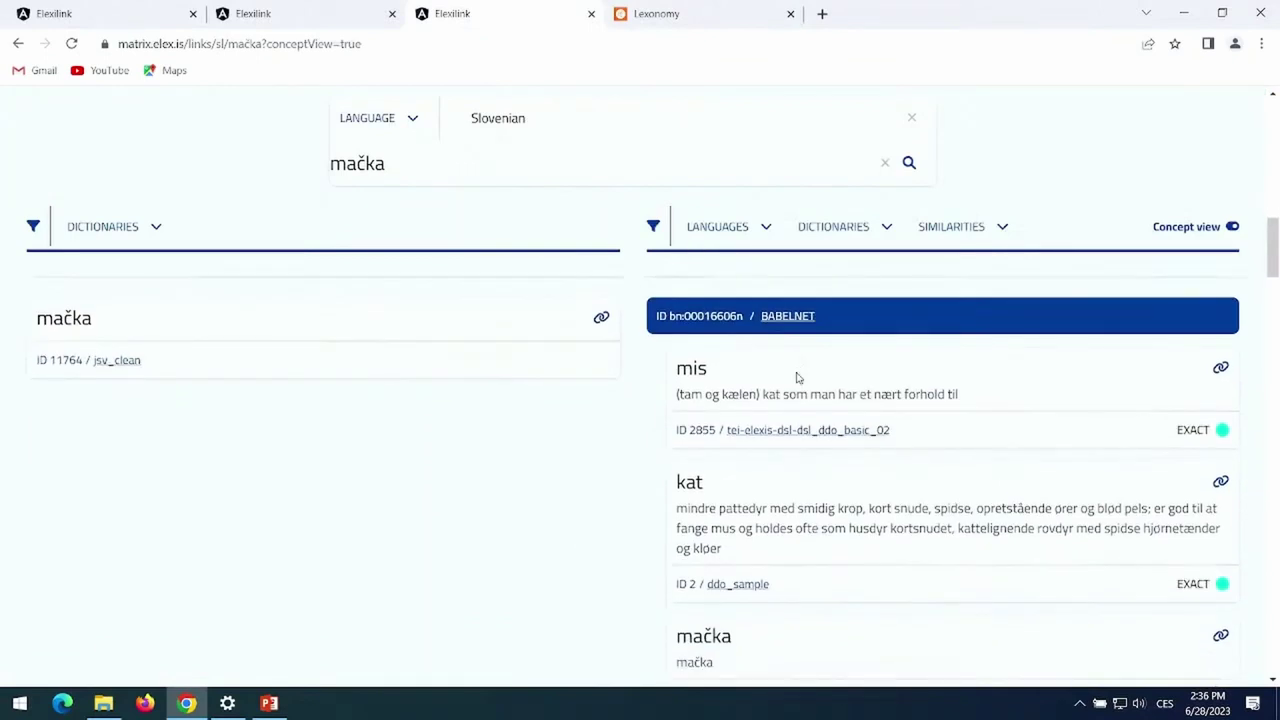
scroll(767, 494, "down", 2)
left_click(1188, 576)
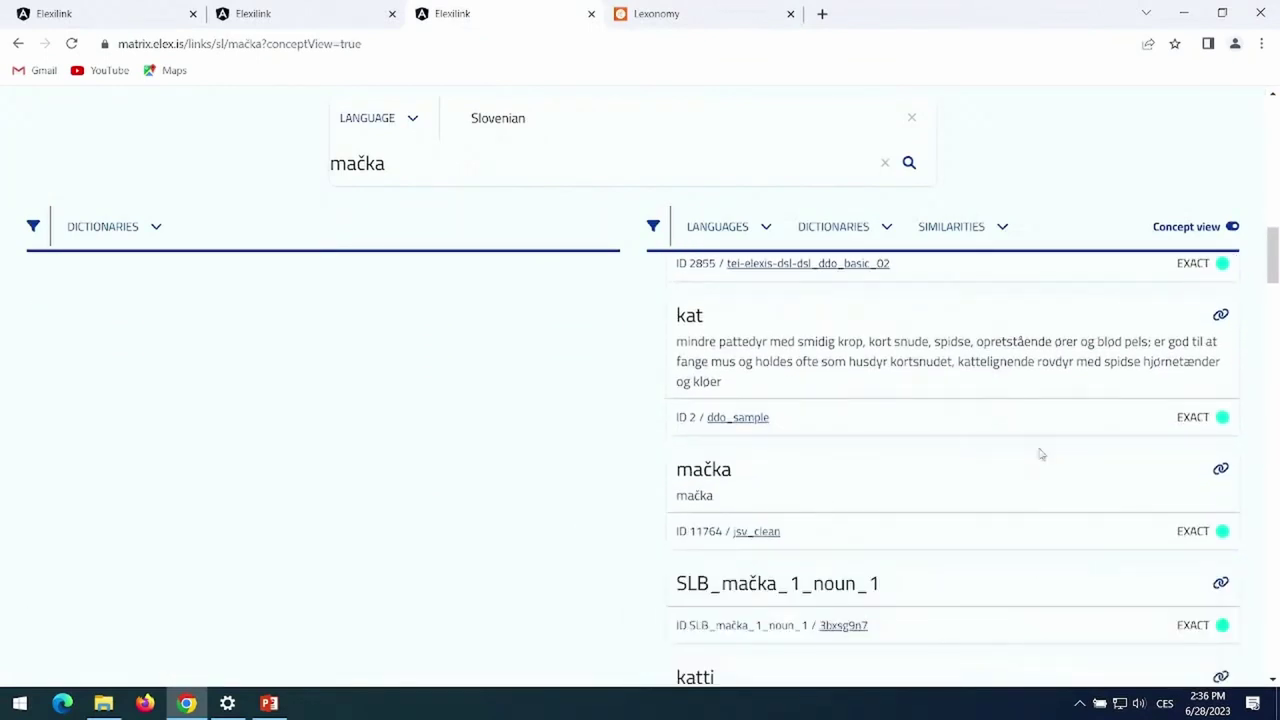
left_click(760, 513)
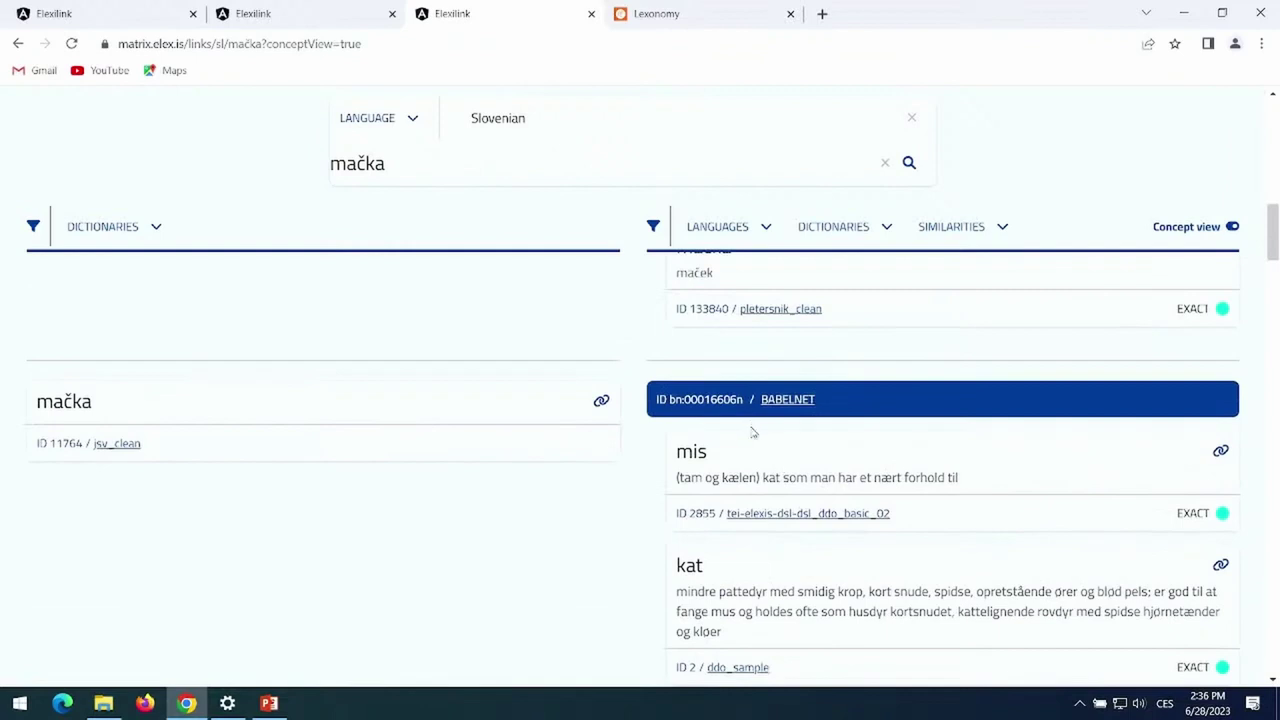
scroll(851, 522, "down", 1)
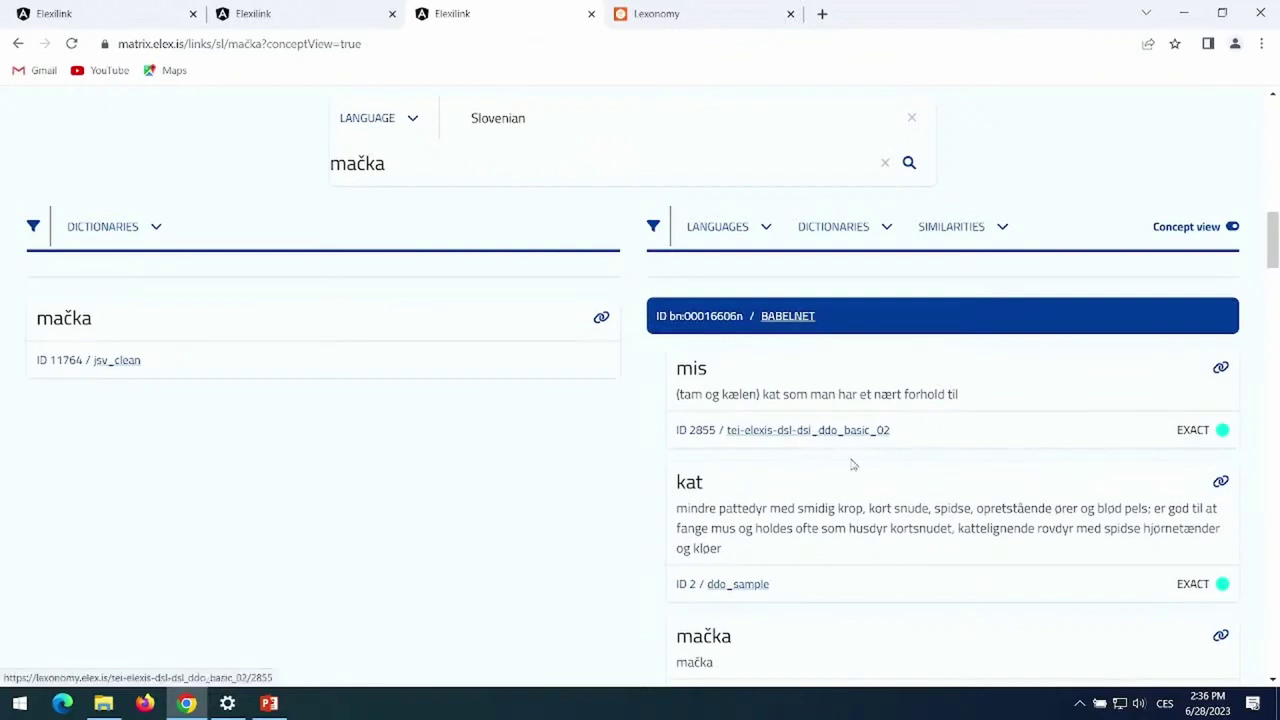
scroll(851, 463, "down", 1)
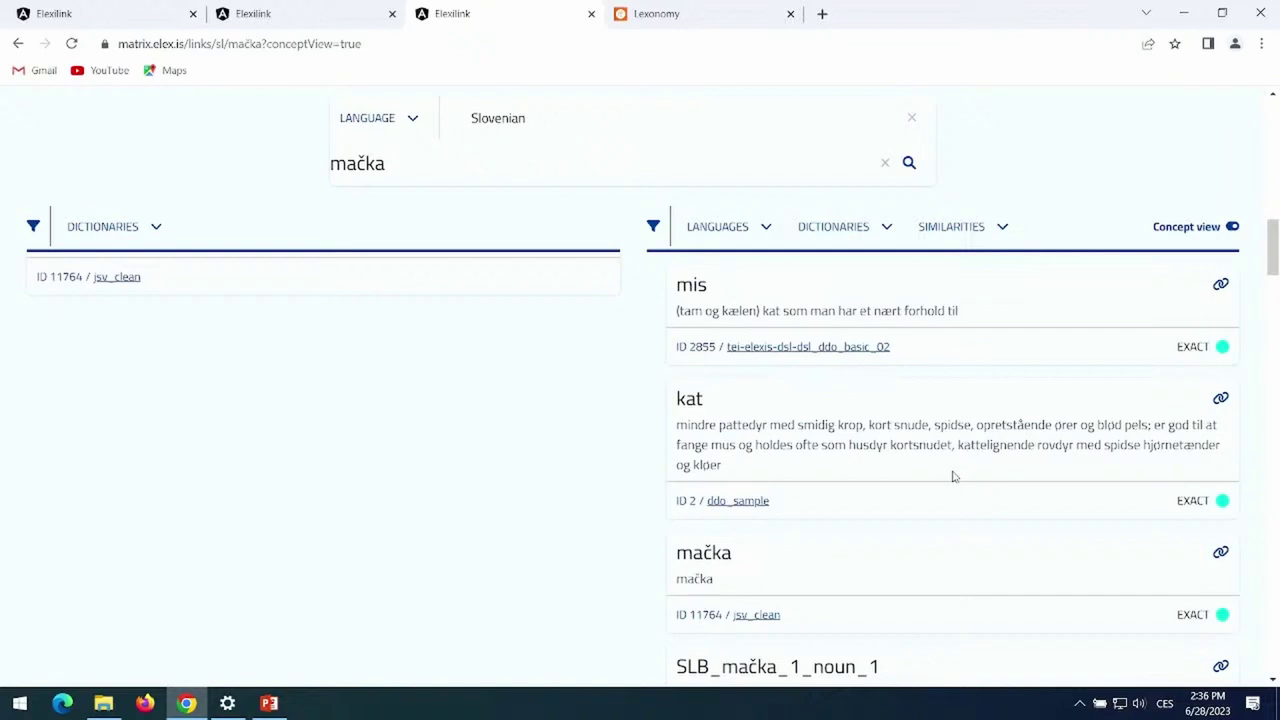
scroll(952, 476, "down", 4)
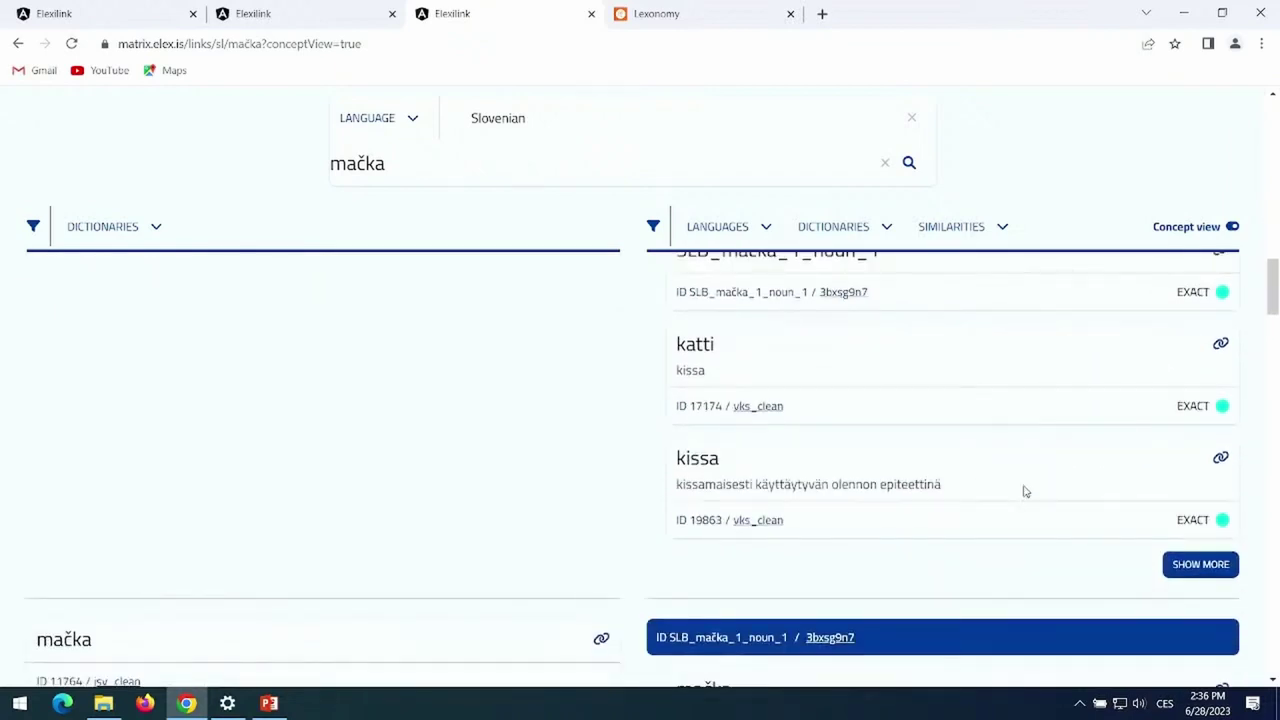
Use SHOW MORE to reveal exact katti, kissa and kisa, plus the related kisu
left_click(1199, 565)
scroll(988, 470, "down", 4)
scroll(985, 467, "up", 6)
scroll(1022, 490, "up", 1)
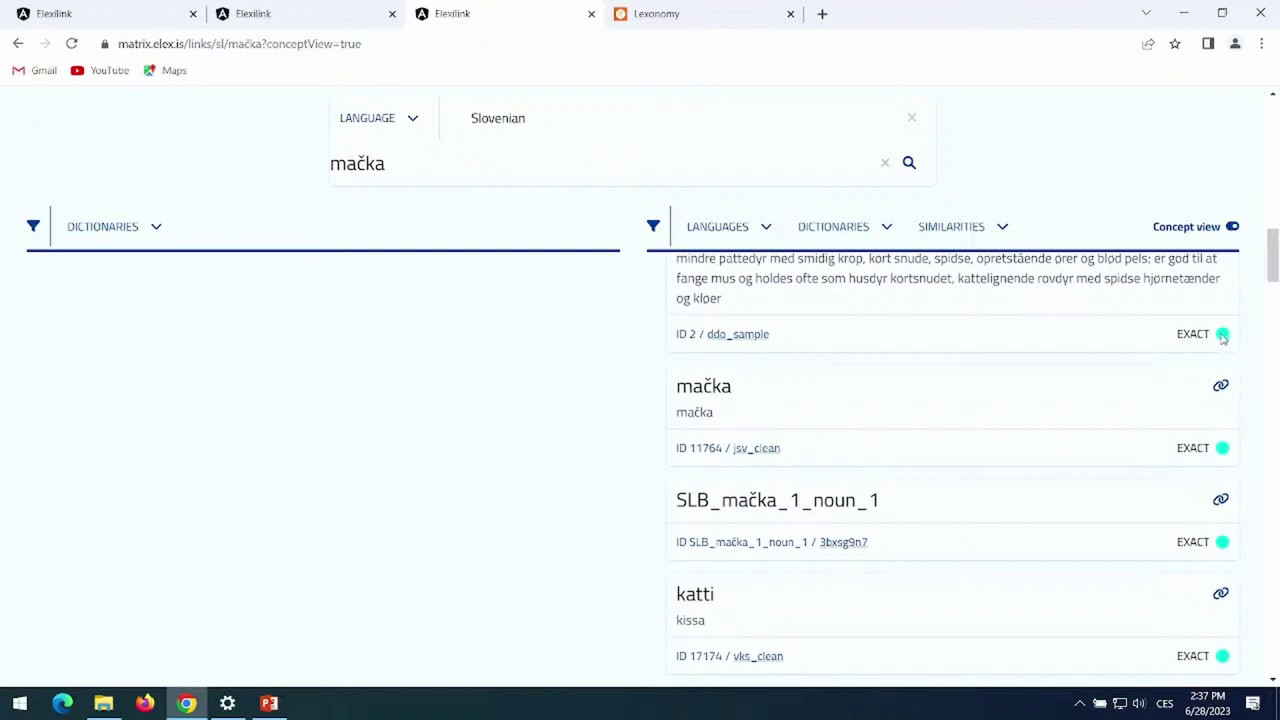
left_click_drag(1189, 337, 1222, 339)
left_click(1197, 340)
scroll(1197, 350, "up", 5)
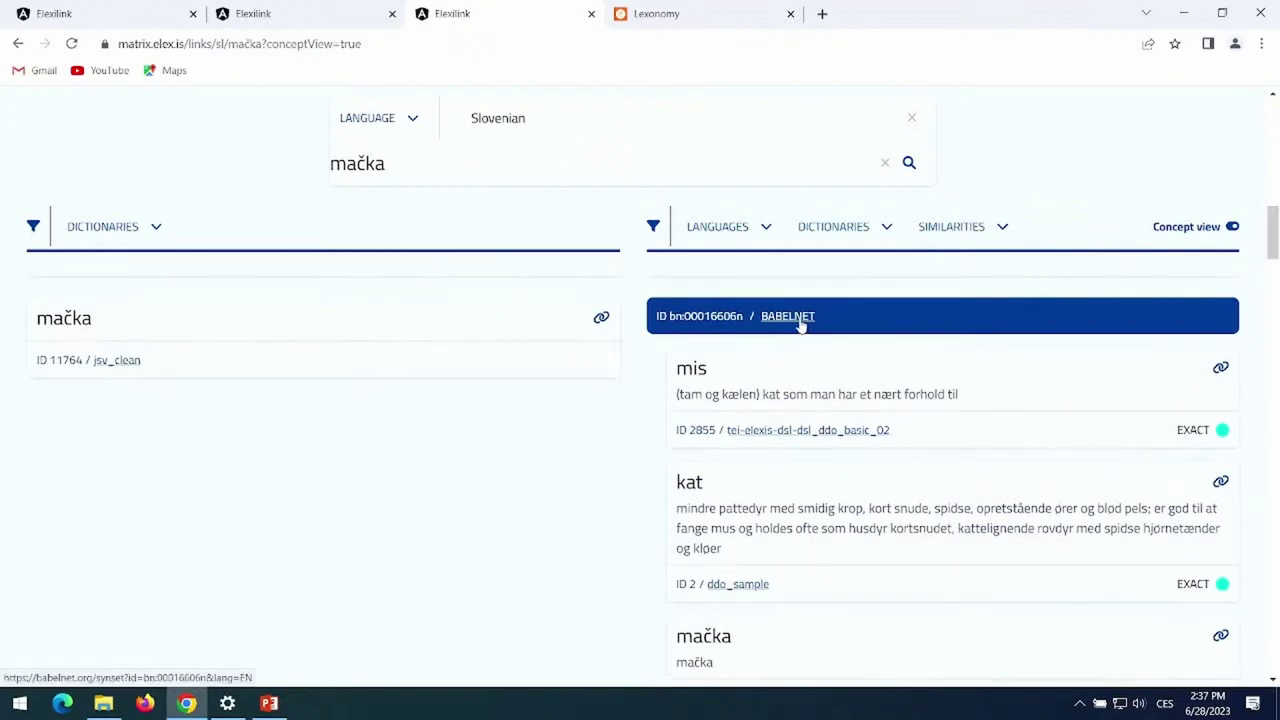
scroll(1115, 494, "down", 7)
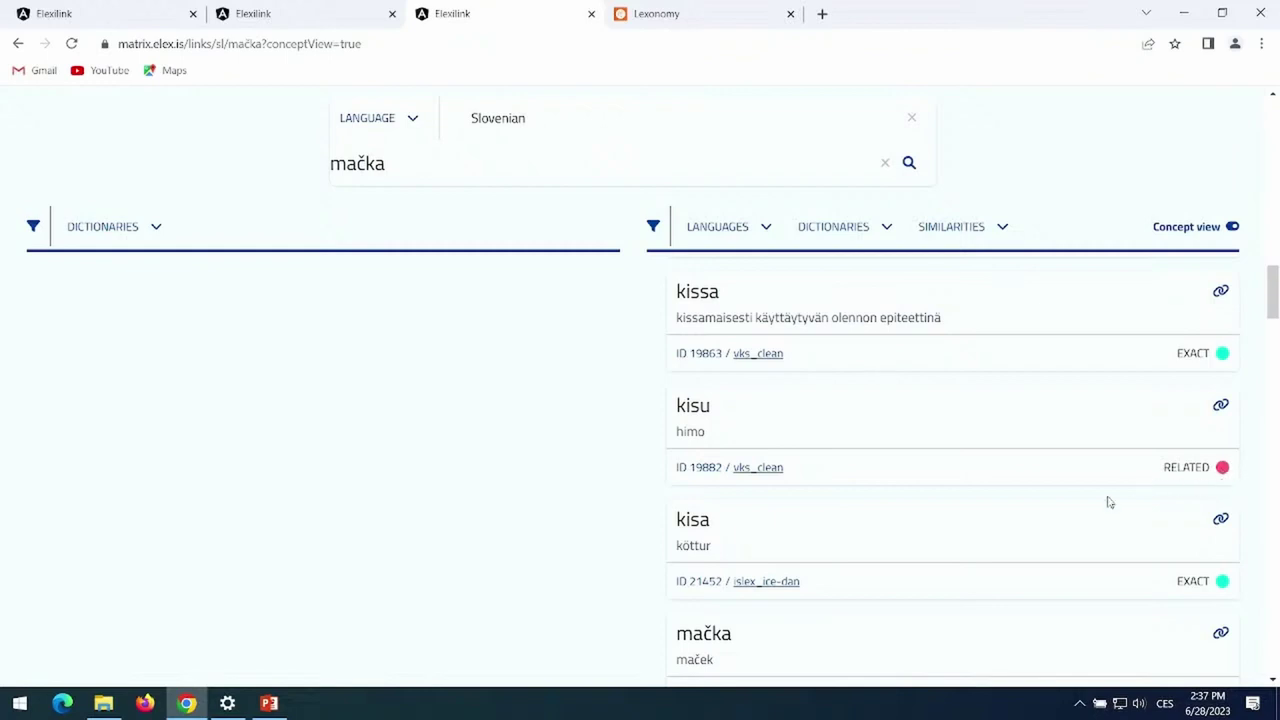
scroll(1108, 502, "down", 2)
scroll(1108, 502, "down", 2)
scroll(1106, 498, "up", 5)
scroll(1105, 494, "down", 1)
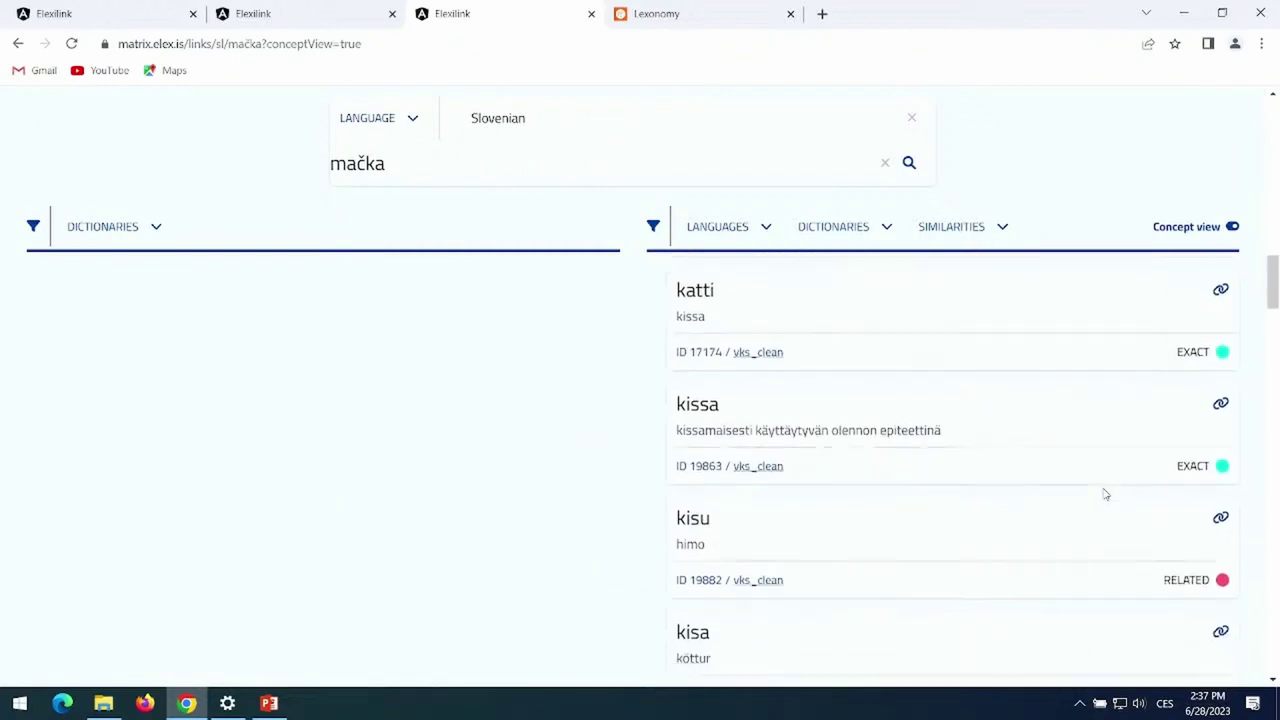
Check the LANGUAGES, DICTIONARIES and SIMILARITIES (Exact/Related) filter lists
left_click(768, 229)
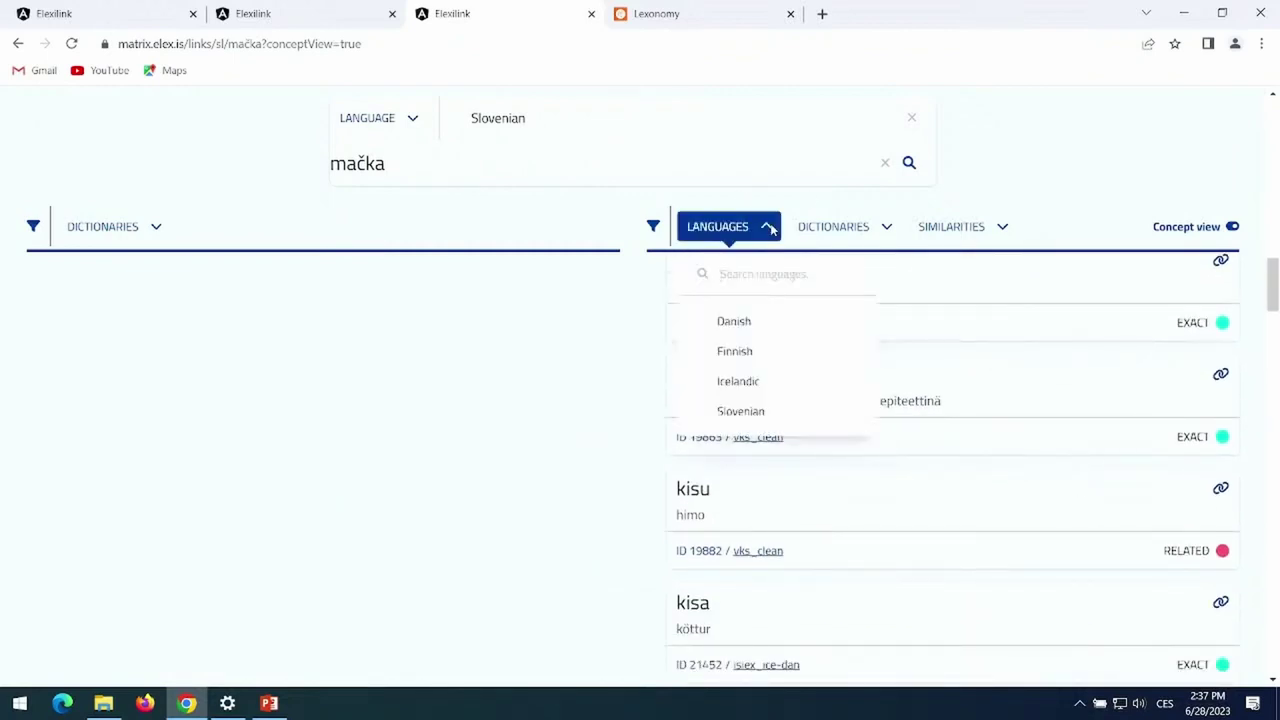
left_click(769, 229)
left_click(884, 228)
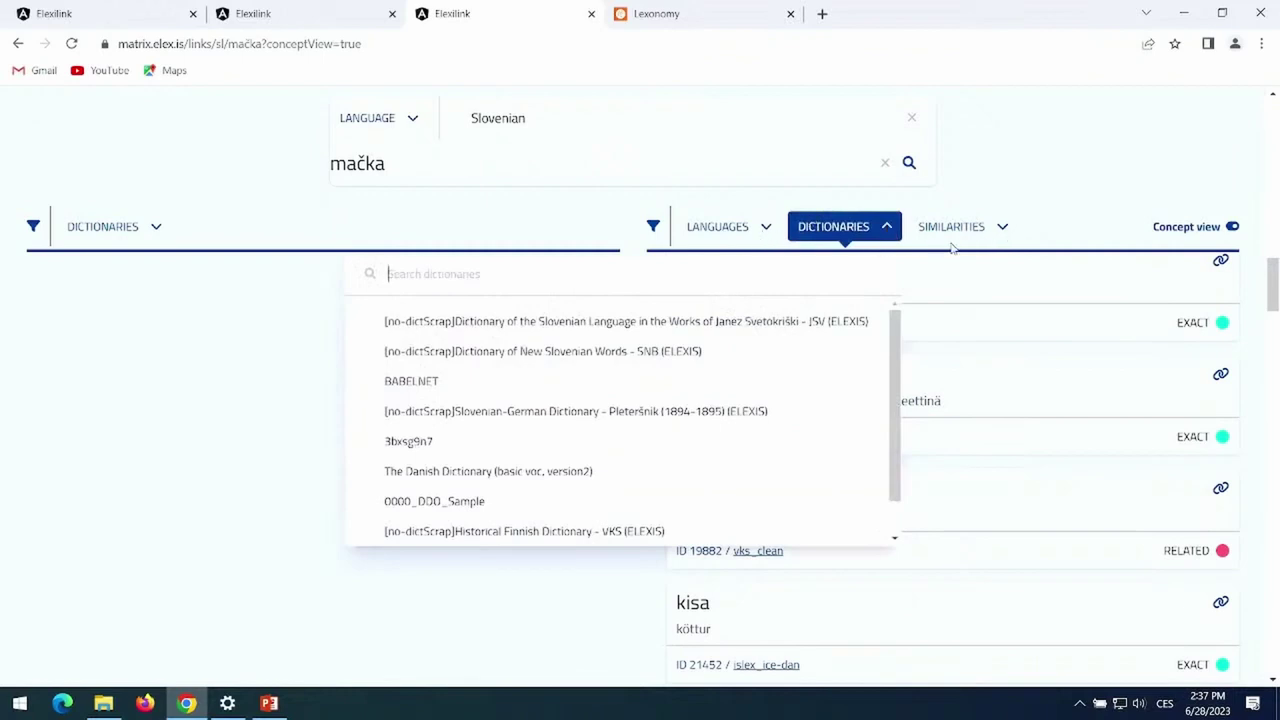
left_click(1002, 230)
left_click(1002, 229)
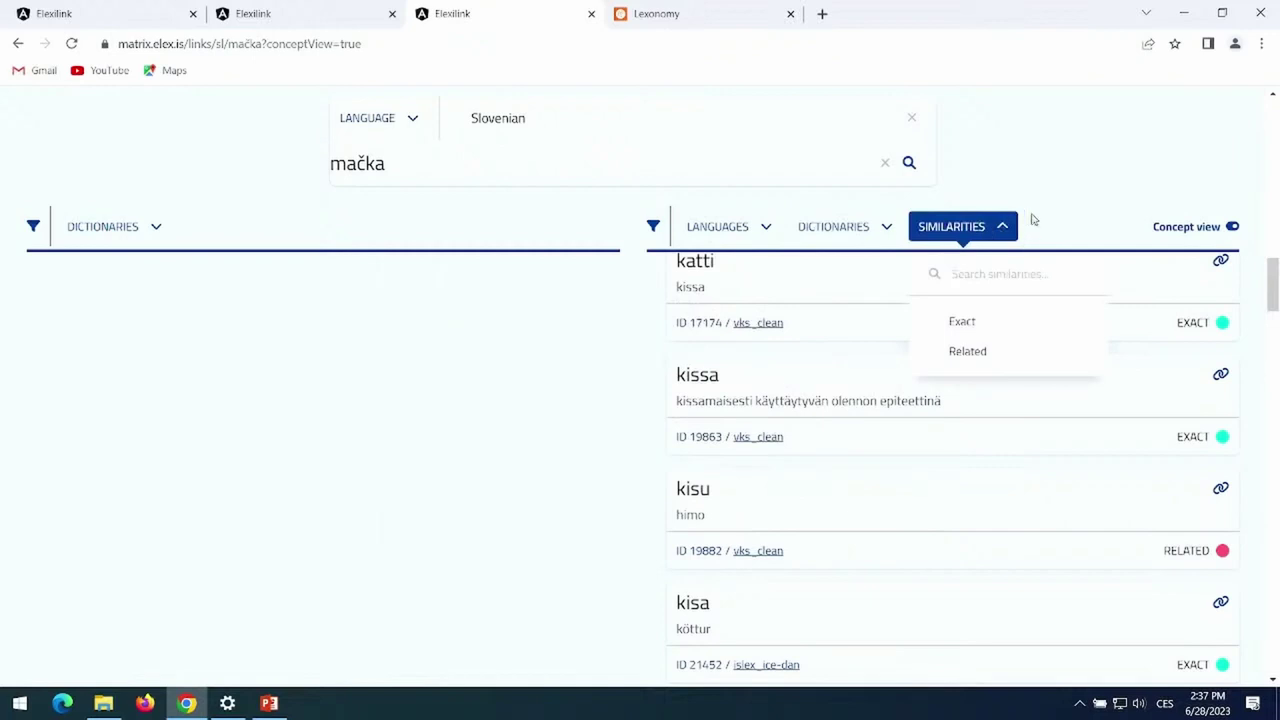
left_click(822, 285)
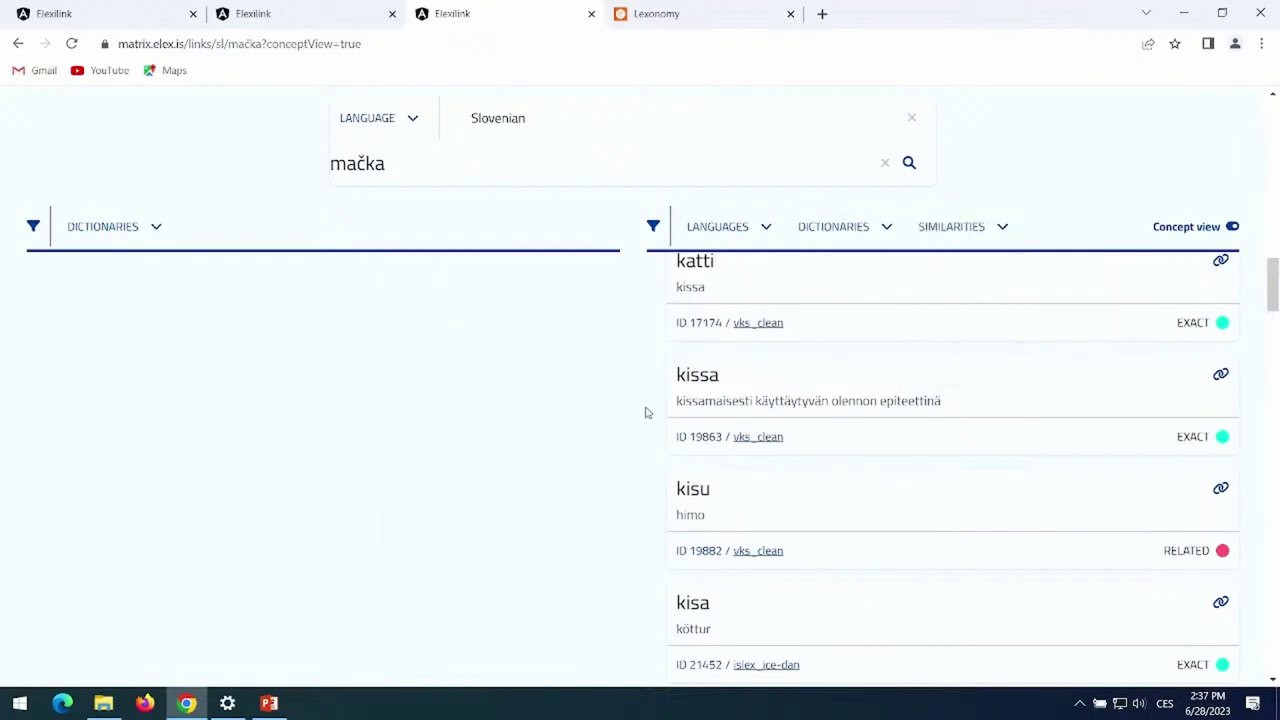
Switch the results page to dark mode and return to the PowerPoint Demo slide
scroll(646, 411, "up", 10)
scroll(372, 386, "up", 3)
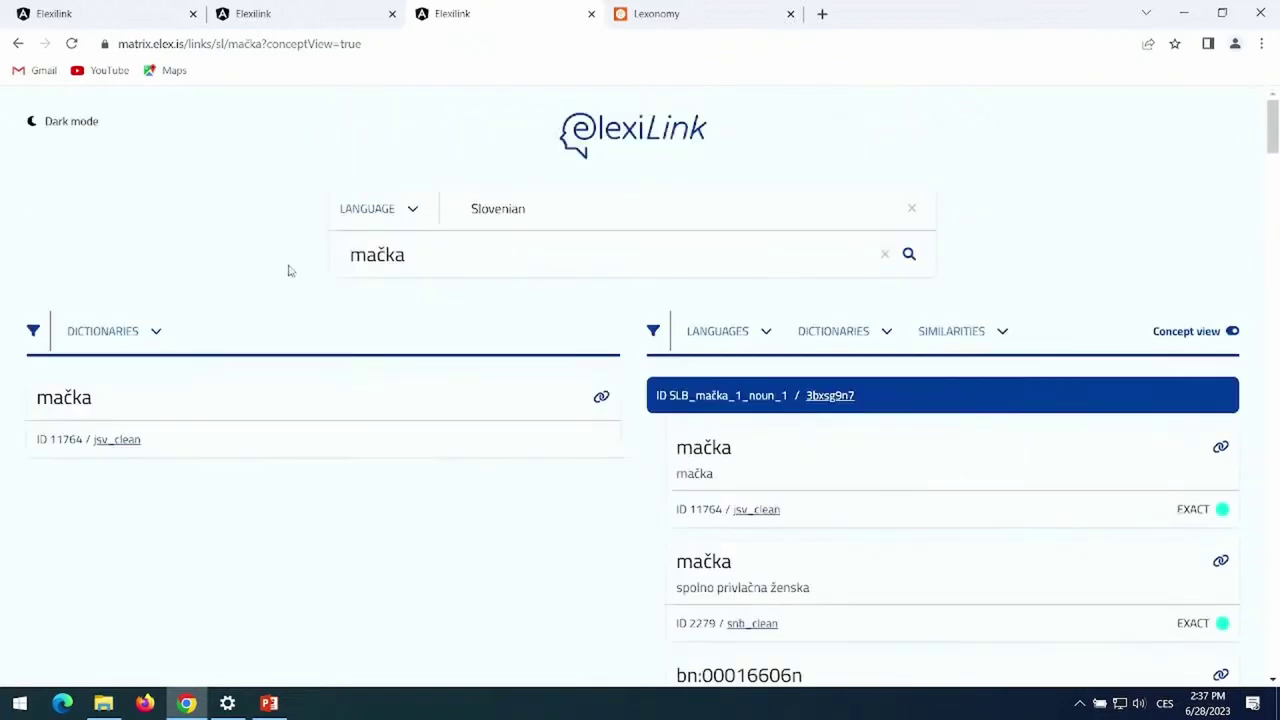
left_click(35, 122)
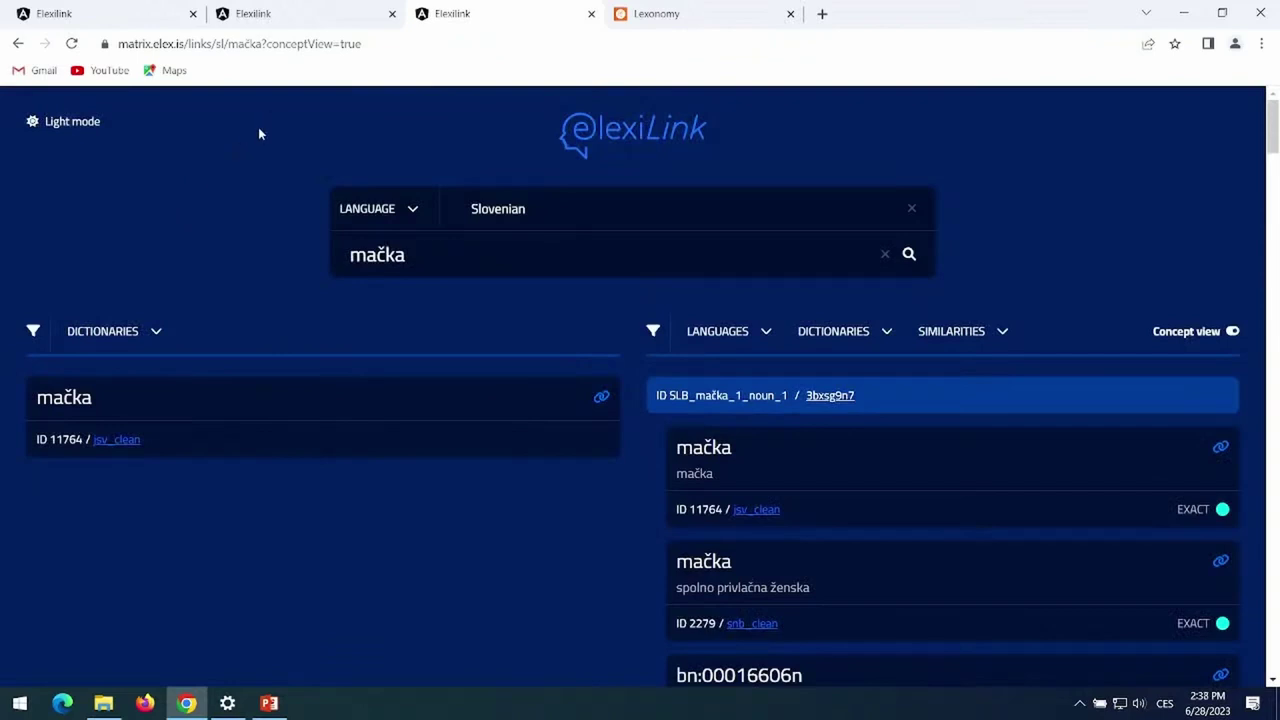
left_click(272, 703)
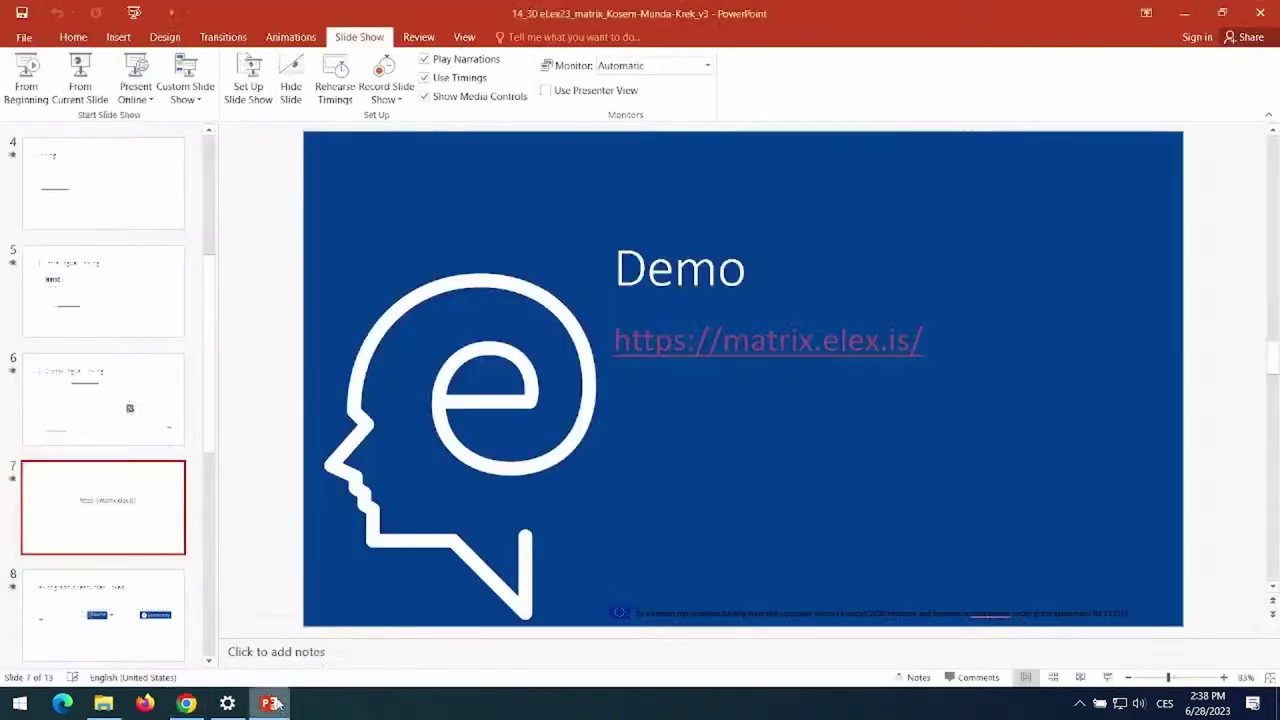